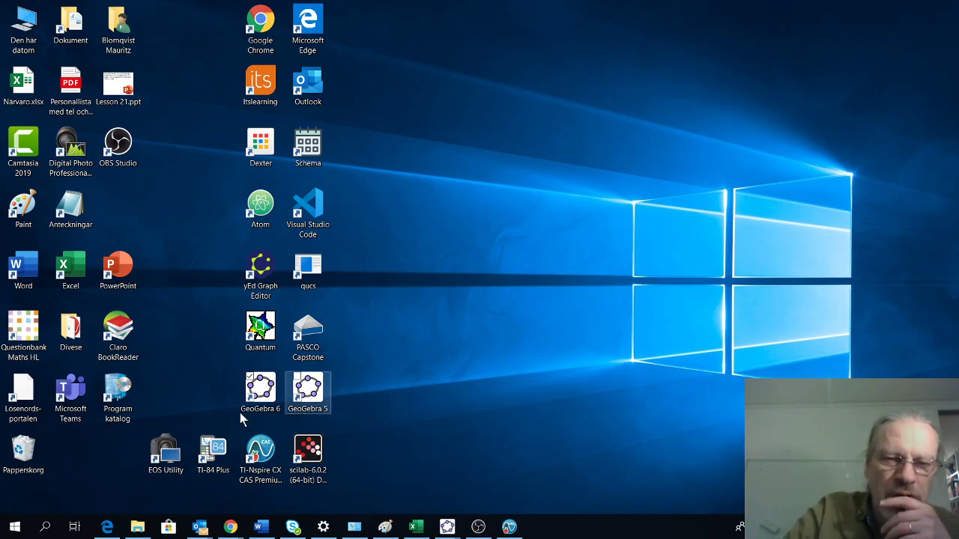
# Launch GeoGebra 6 from its Windows desktop icon
pyautogui.doubleClick(272, 399)
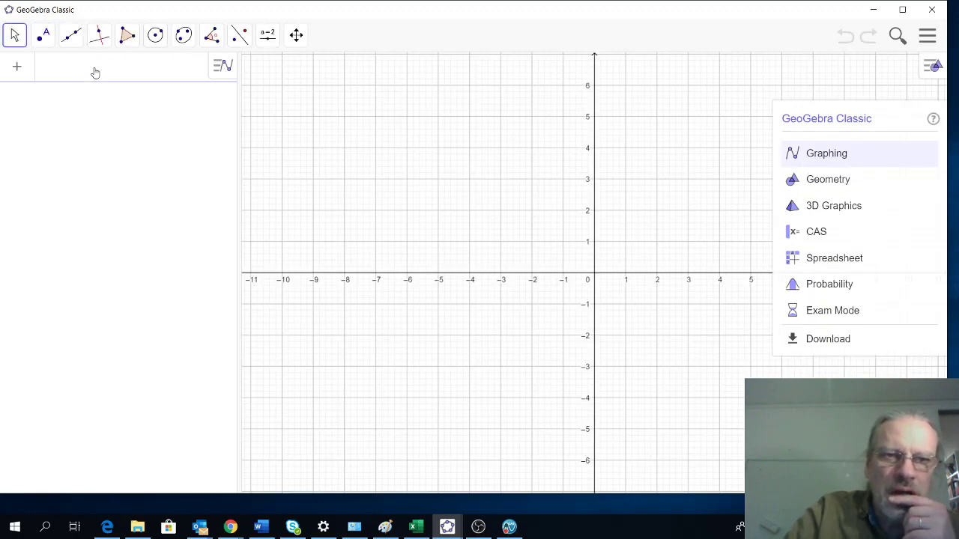
# Try the line y = x in the Input bar, then edit it into the parabola y² = x
pyautogui.click(95, 73)
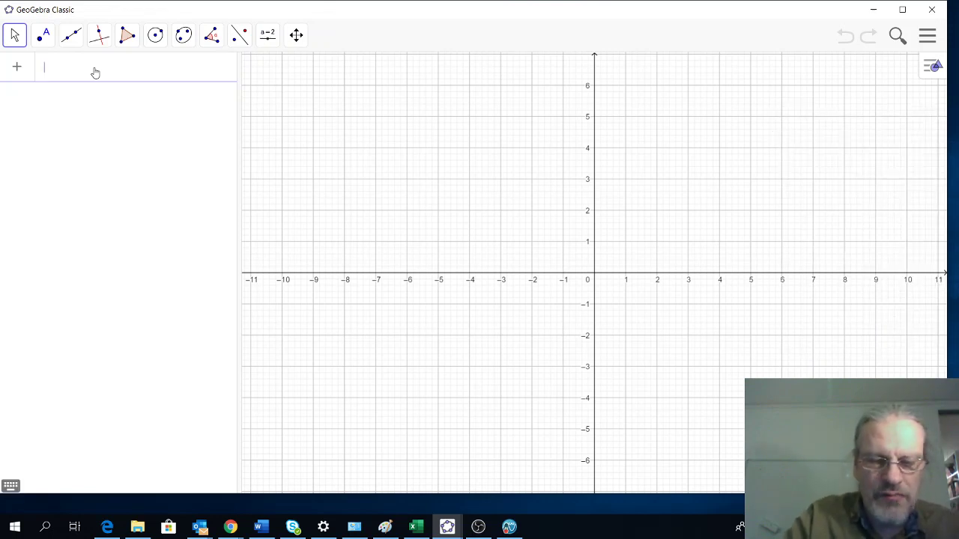
pyautogui.write('y=')
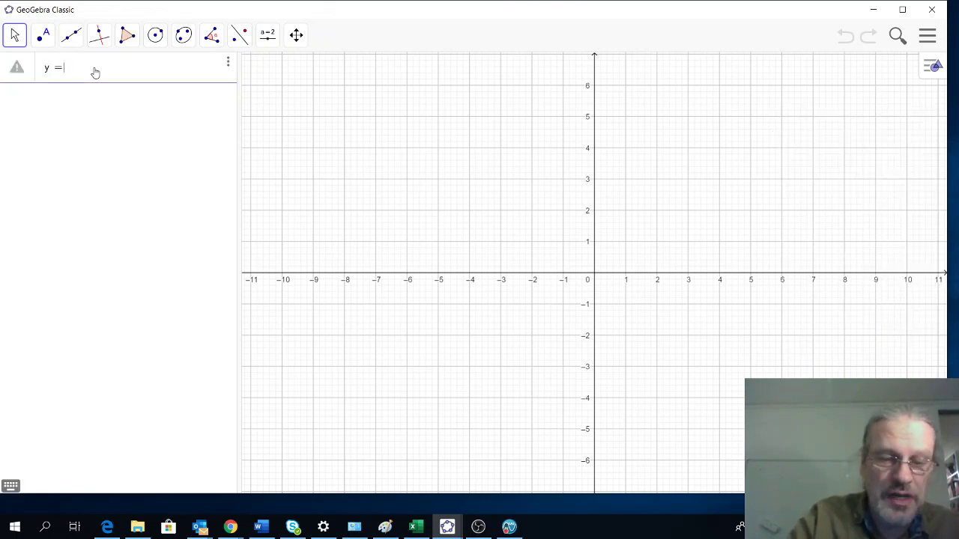
pyautogui.write('c')
pyautogui.press('BackSpace')
pyautogui.write('x')
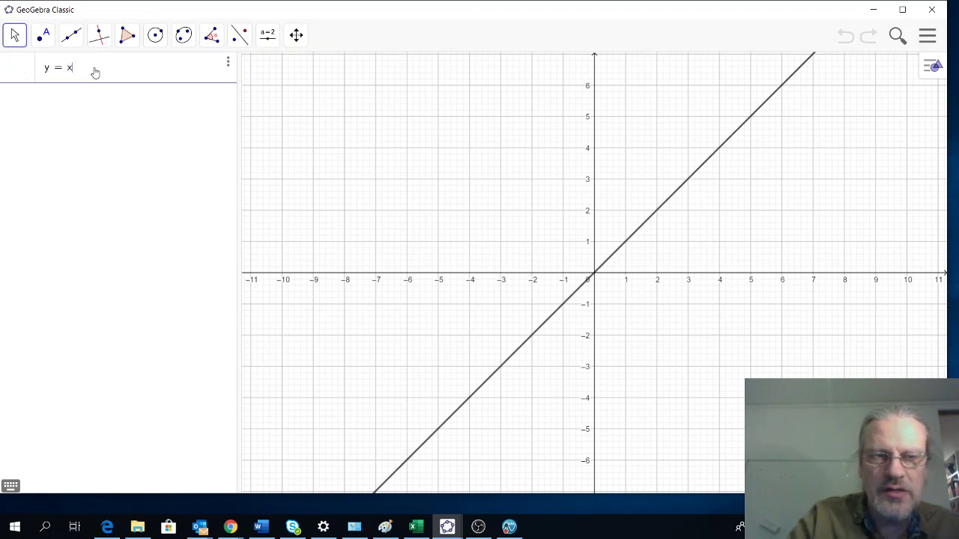
pyautogui.press('BackSpace')
pyautogui.press('BackSpace')
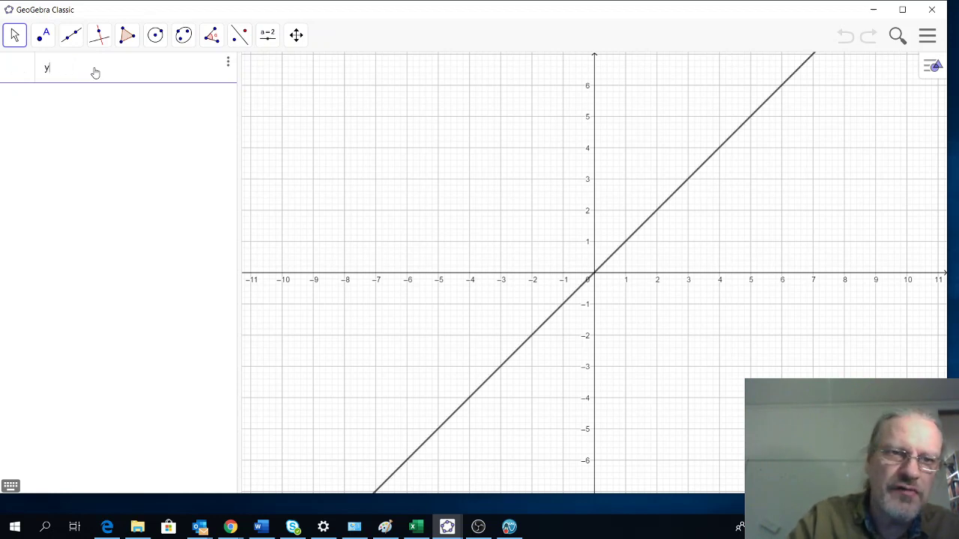
pyautogui.write('^2')
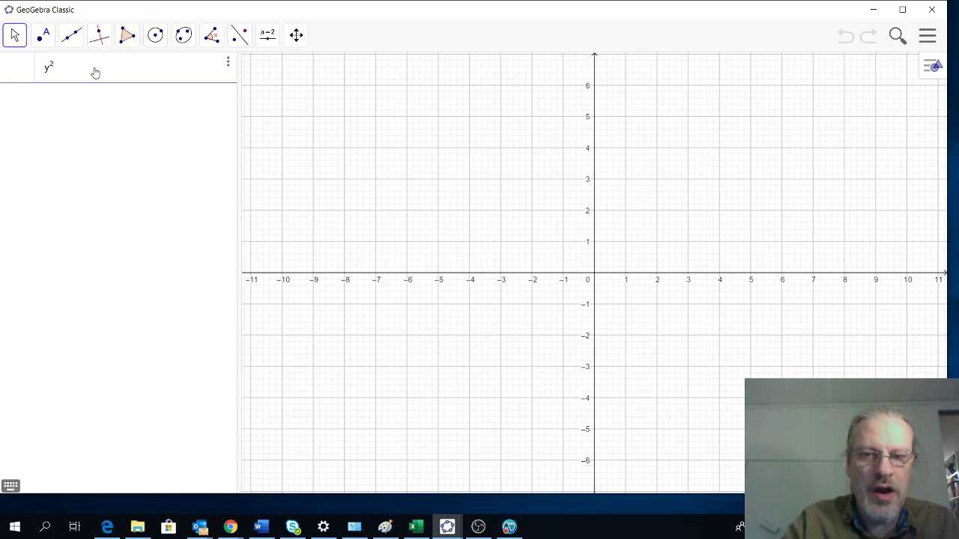
pyautogui.write('=')
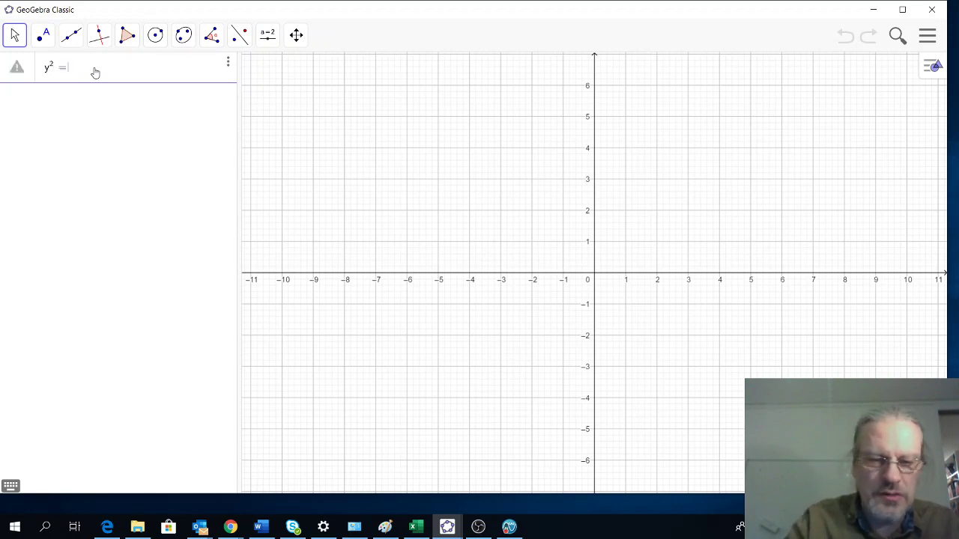
pyautogui.write('x')
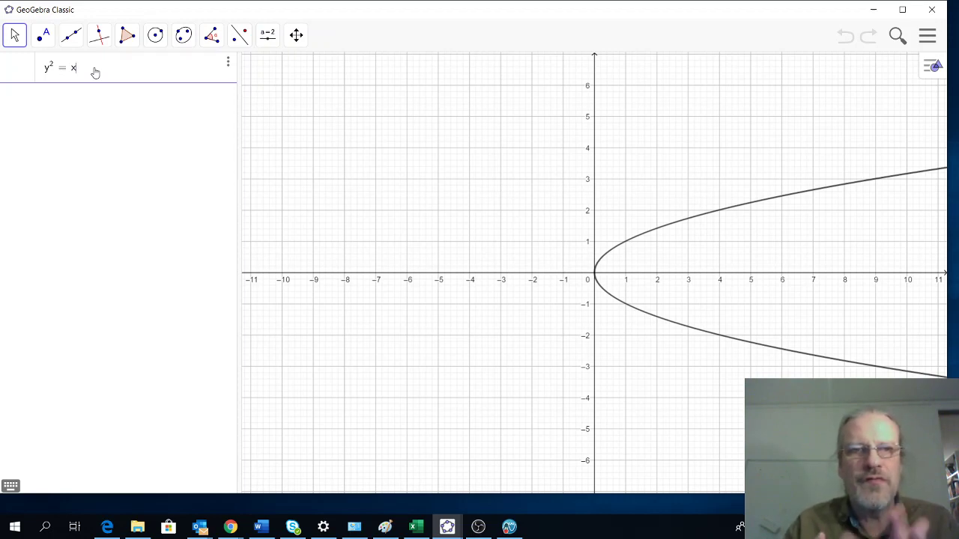
pyautogui.press('BackSpace')
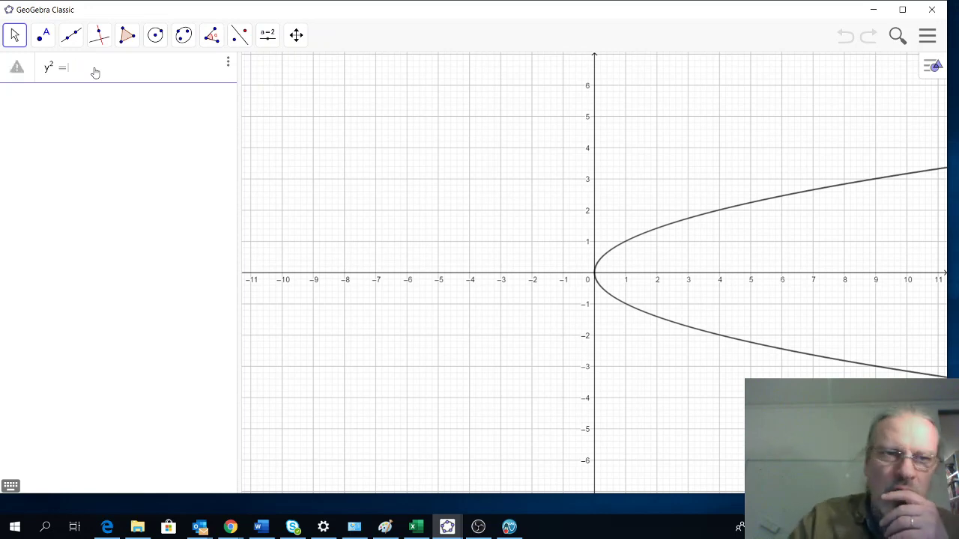
# Clear the input and enter 2x² = (x + y)/(x − y) as eq1
pyautogui.press('BackSpace')
pyautogui.press('BackSpace')
pyautogui.press('BackSpace')
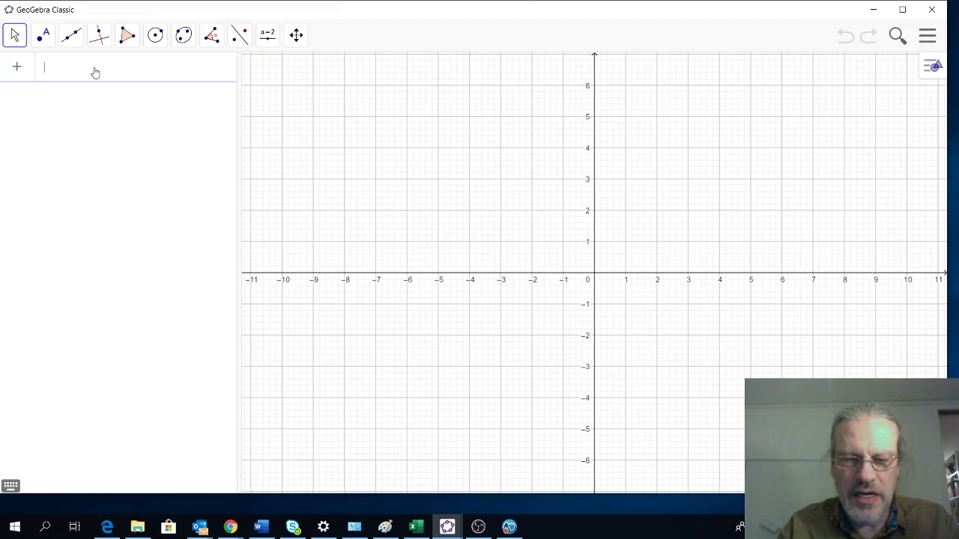
pyautogui.write('2')
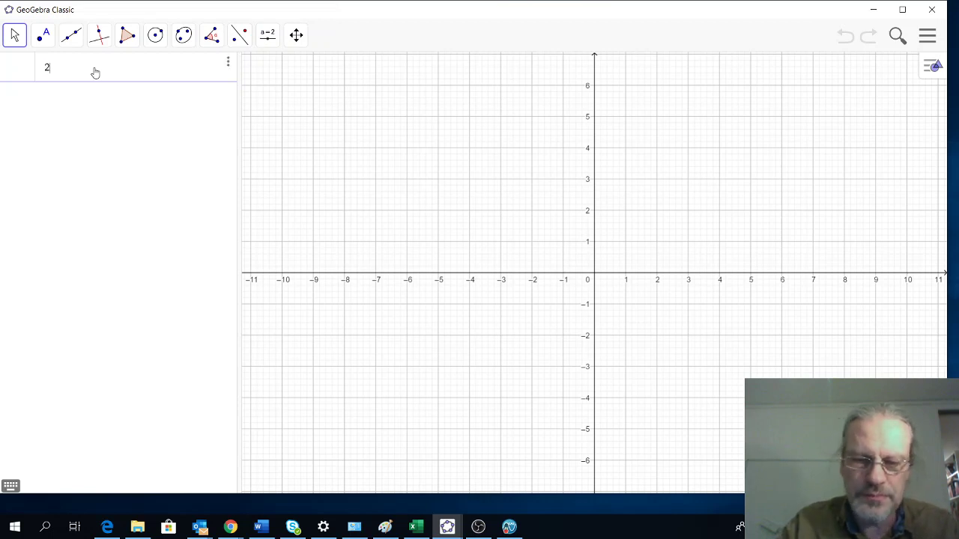
pyautogui.write('x')
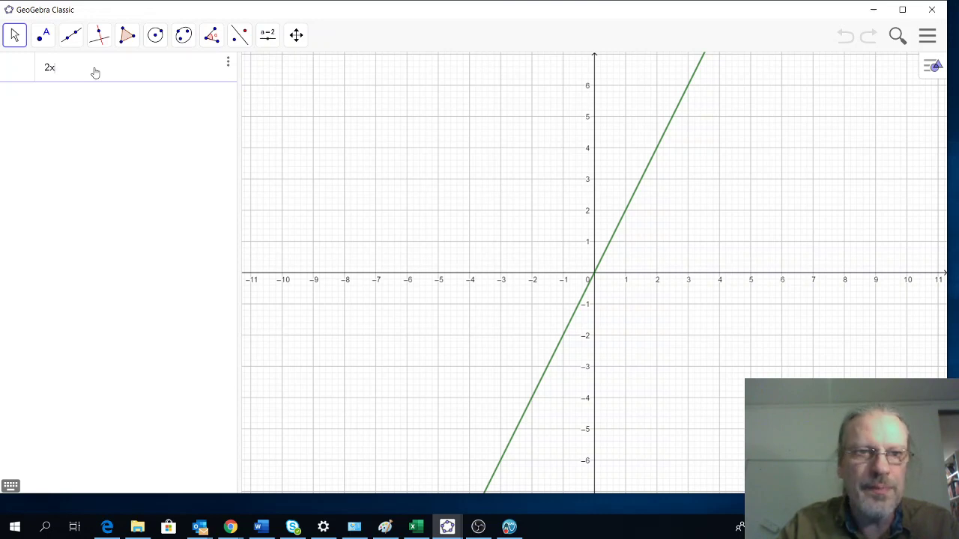
pyautogui.write('^2')
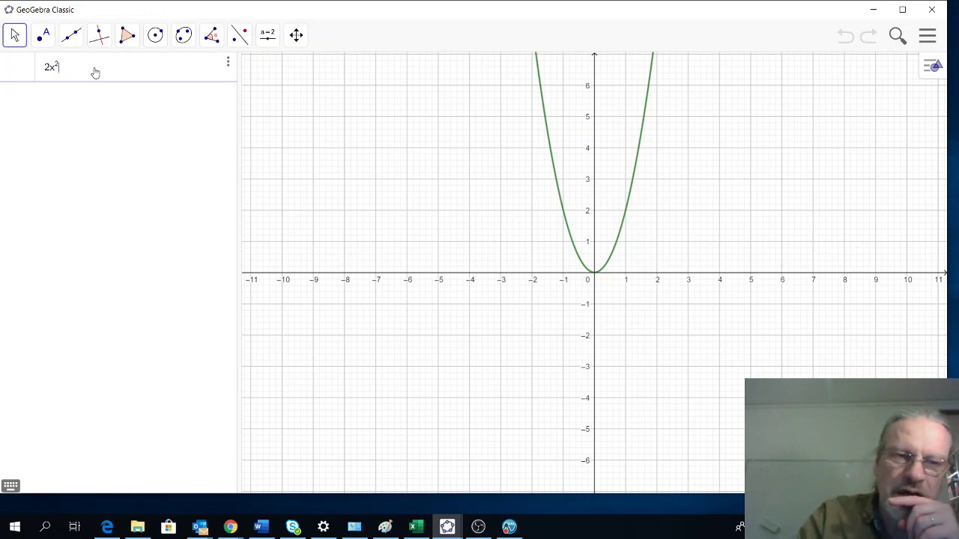
pyautogui.write('= ')
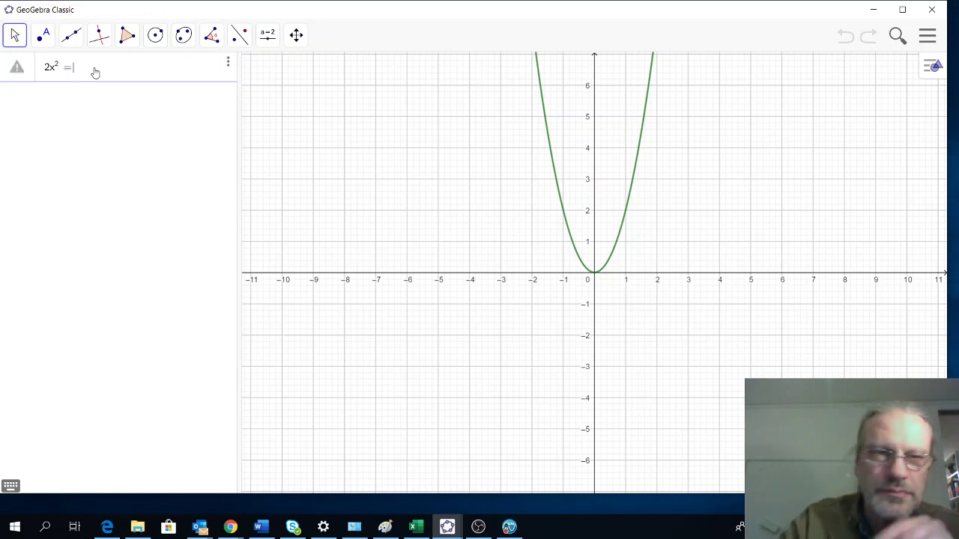
pyautogui.write('(')
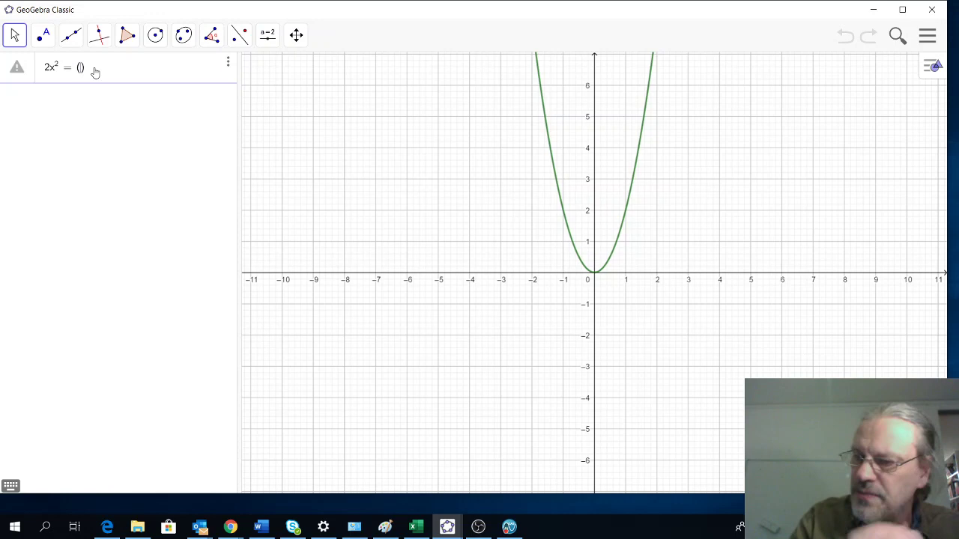
pyautogui.write('x + y)')
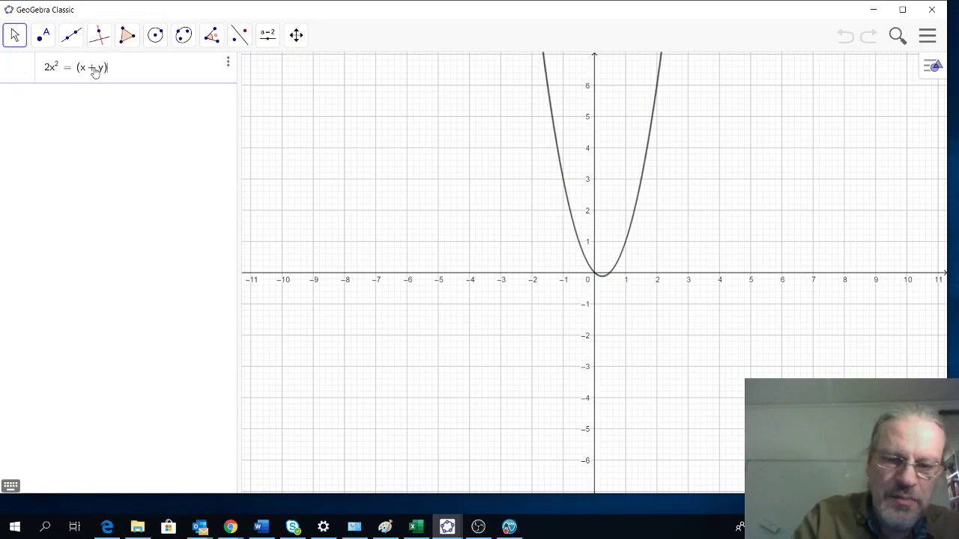
pyautogui.write('/(x - y')
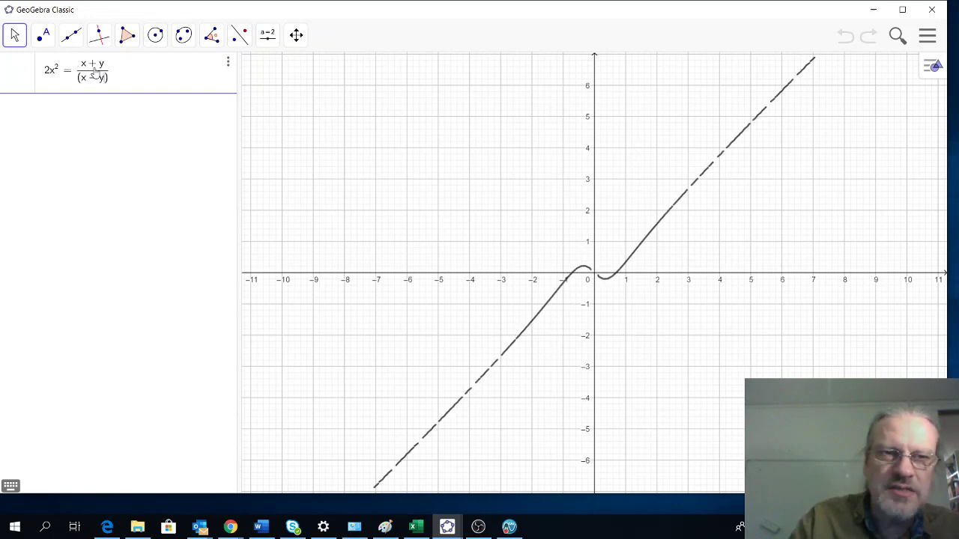
pyautogui.press('Return')
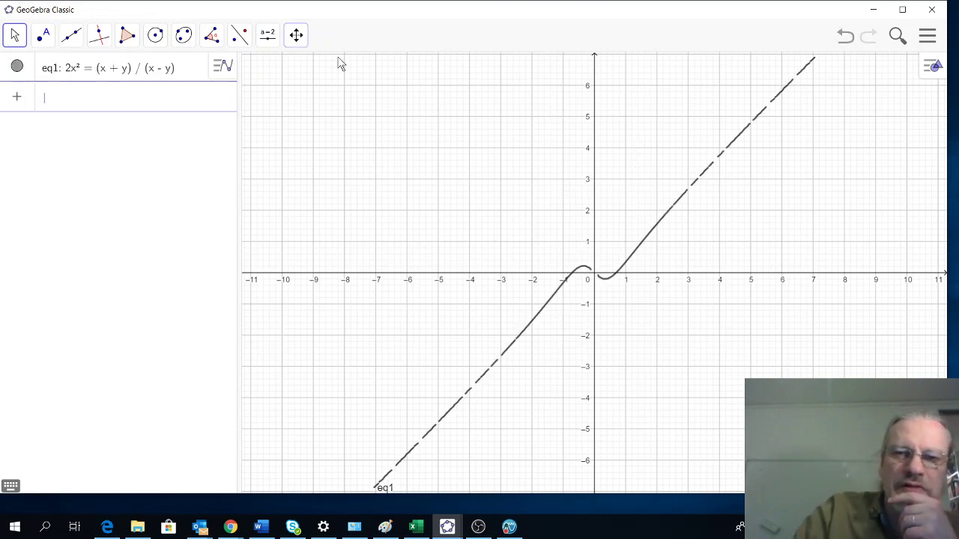
# Zoom in on the curve's wiggle near the origin and recentre the view
pyautogui.click(304, 37)
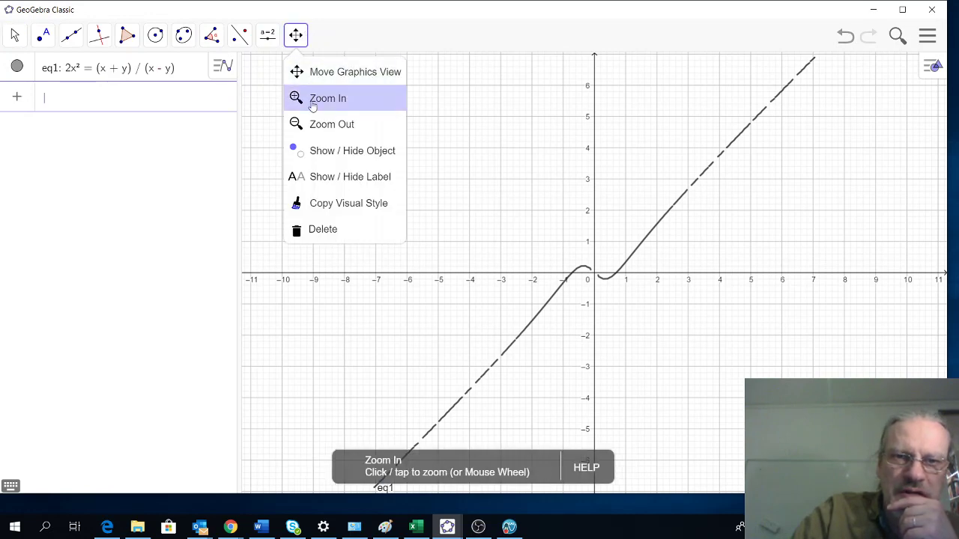
pyautogui.click(314, 98)
pyautogui.click(656, 294)
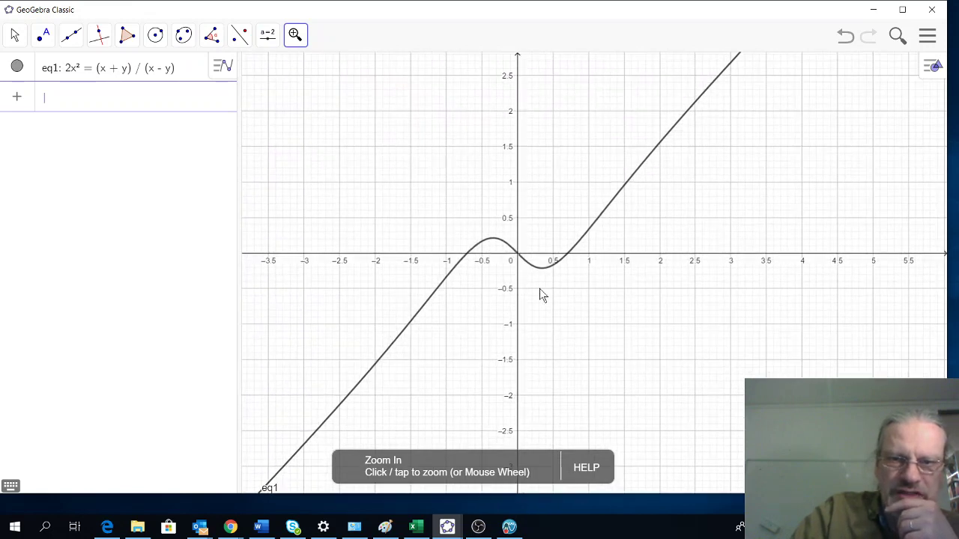
pyautogui.click(539, 288)
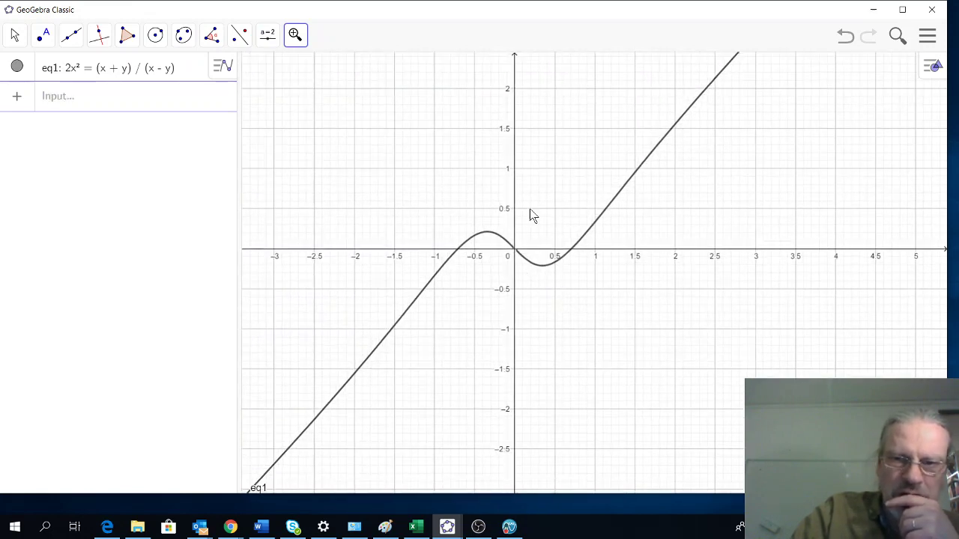
pyautogui.click(293, 35)
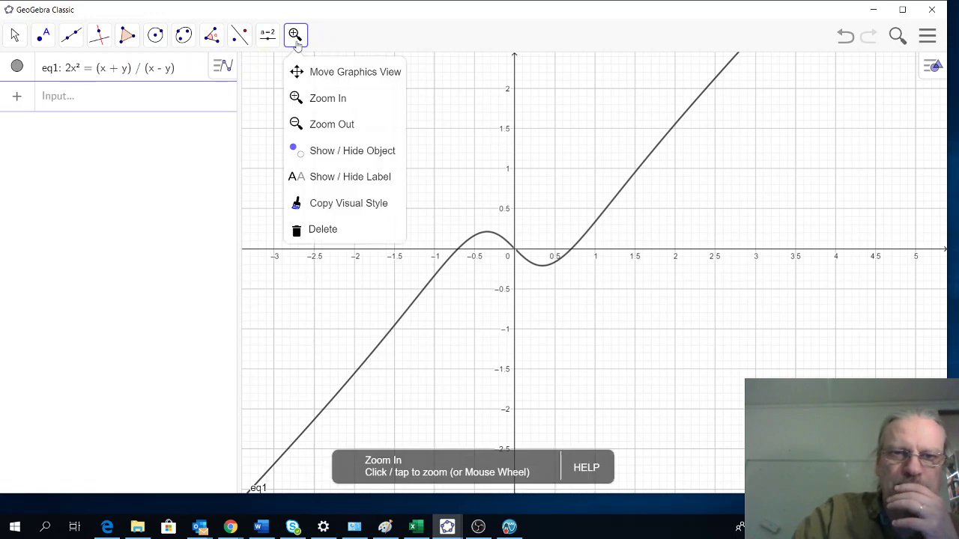
pyautogui.click(304, 71)
pyautogui.moveTo(593, 219); pyautogui.dragTo(627, 236)
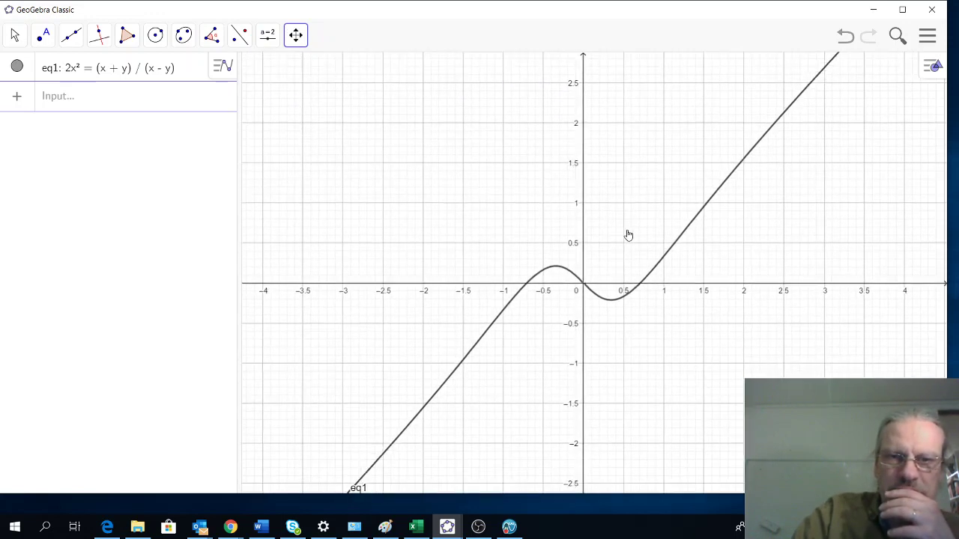
# Zoom in further and pan the graph upward toward the middle
pyautogui.click(299, 41)
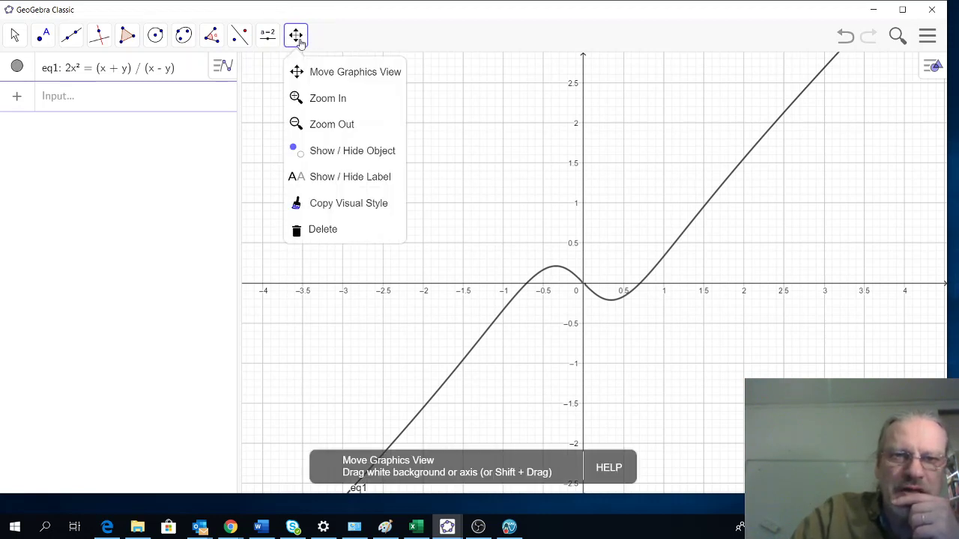
pyautogui.click(328, 98)
pyautogui.scroll(1, 465, 200)
pyautogui.scroll(1, 466, 201)
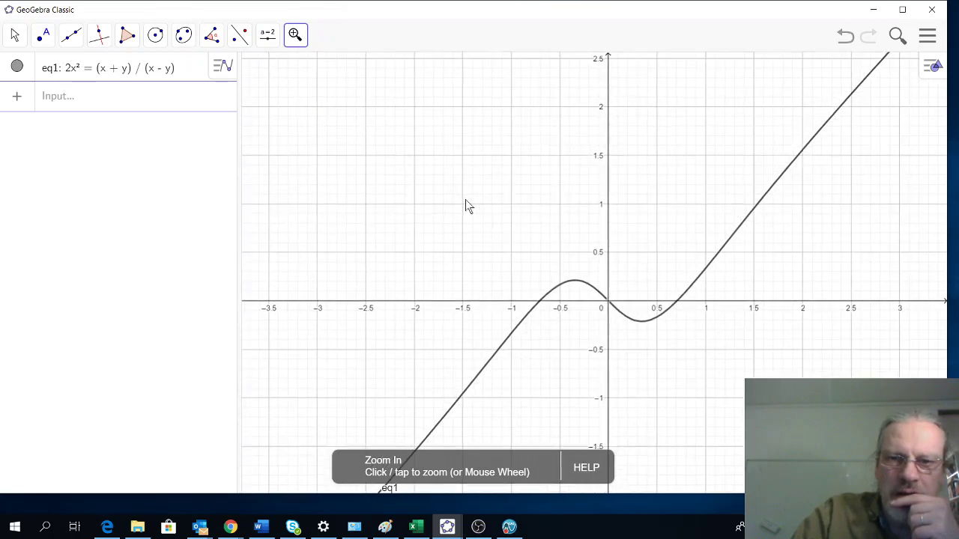
pyautogui.click(295, 36)
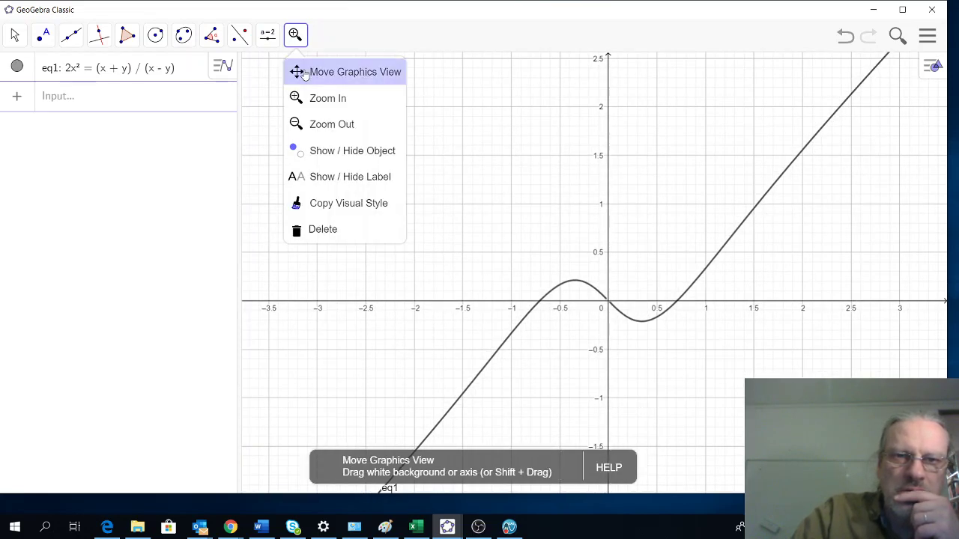
pyautogui.click(303, 73)
pyautogui.moveTo(533, 216); pyautogui.dragTo(516, 190)
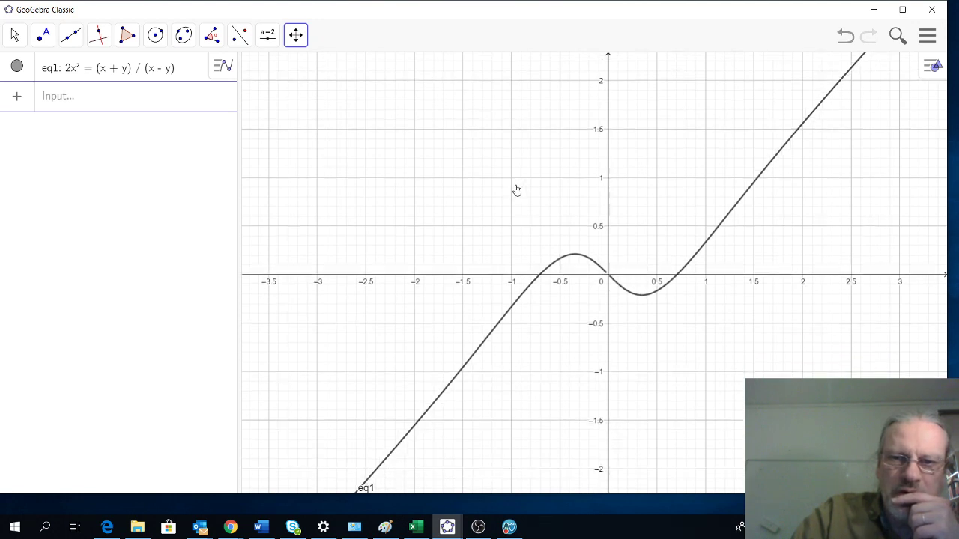
# Hide eq1 using its visibility circle in the Algebra view
pyautogui.click(17, 67)
pyautogui.click(62, 98)
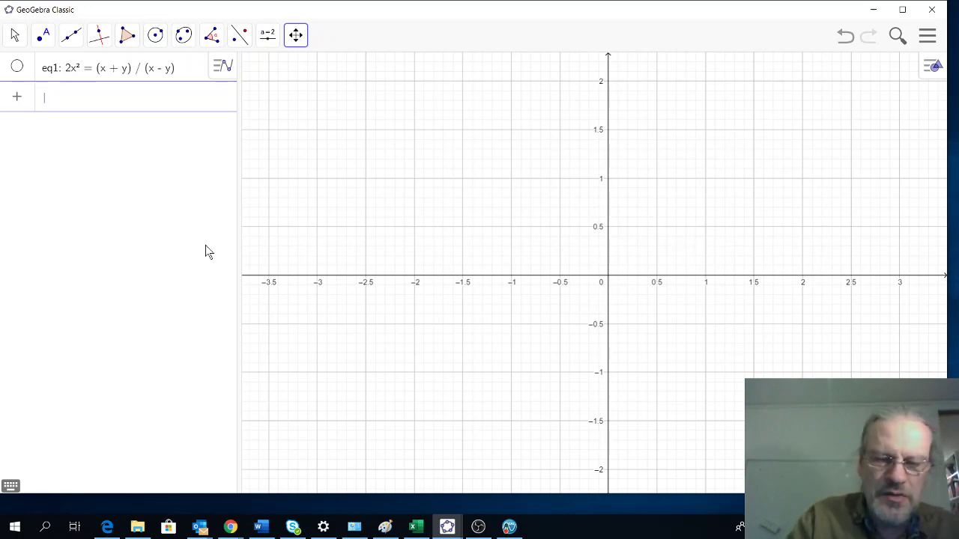
# Insert the SlopeField command and try the constant slope 1, then slope x
pyautogui.write('Slo')
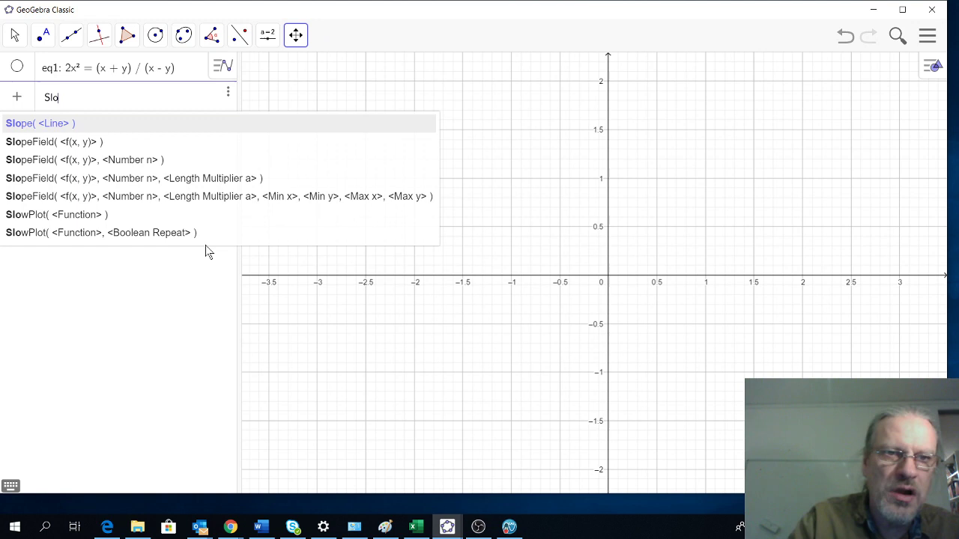
pyautogui.click(112, 142)
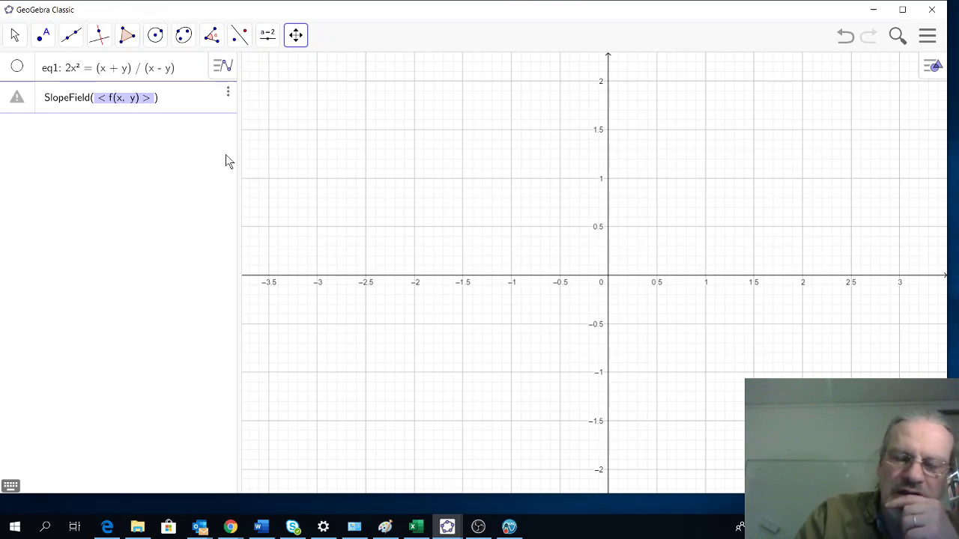
pyautogui.press('BackSpace')
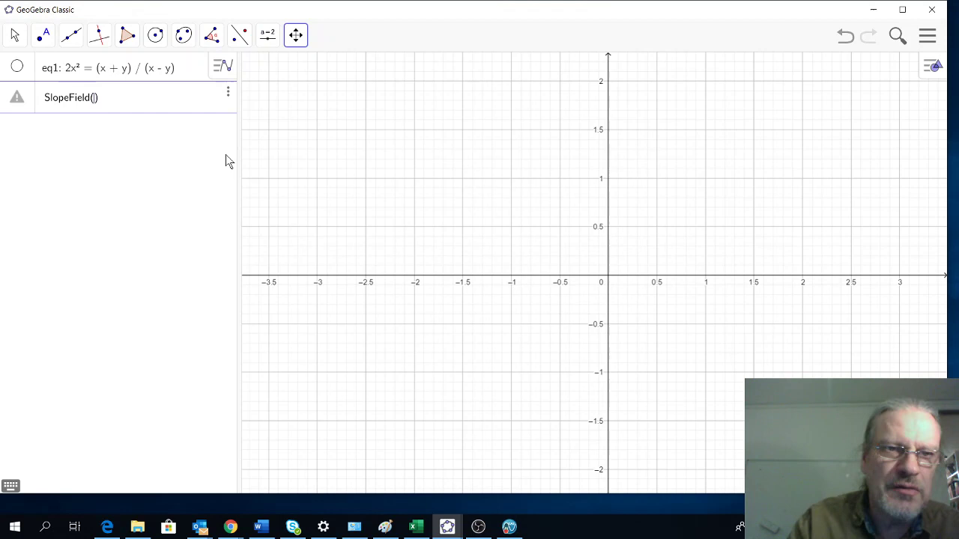
pyautogui.write('1')
pyautogui.press('Return')
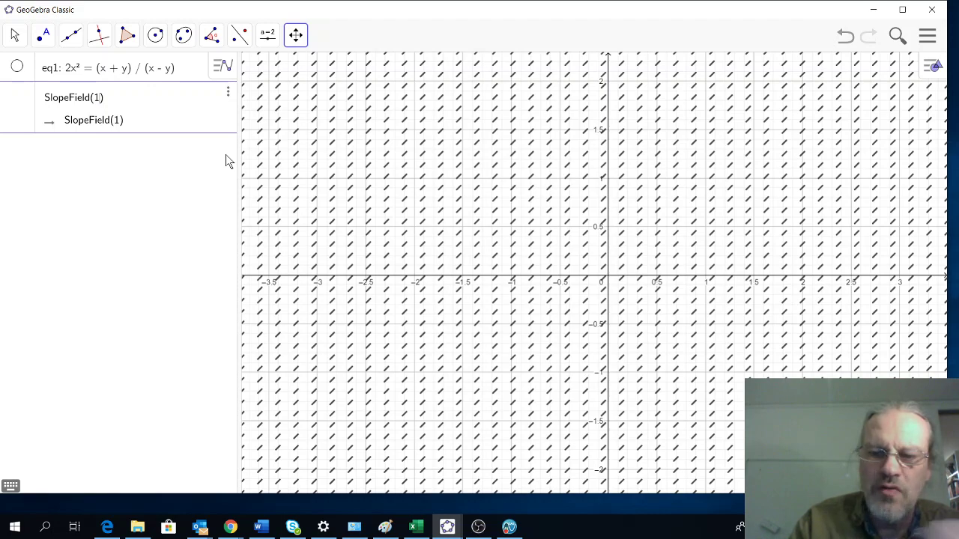
pyautogui.press('BackSpace')
pyautogui.write('x')
pyautogui.press('Return')
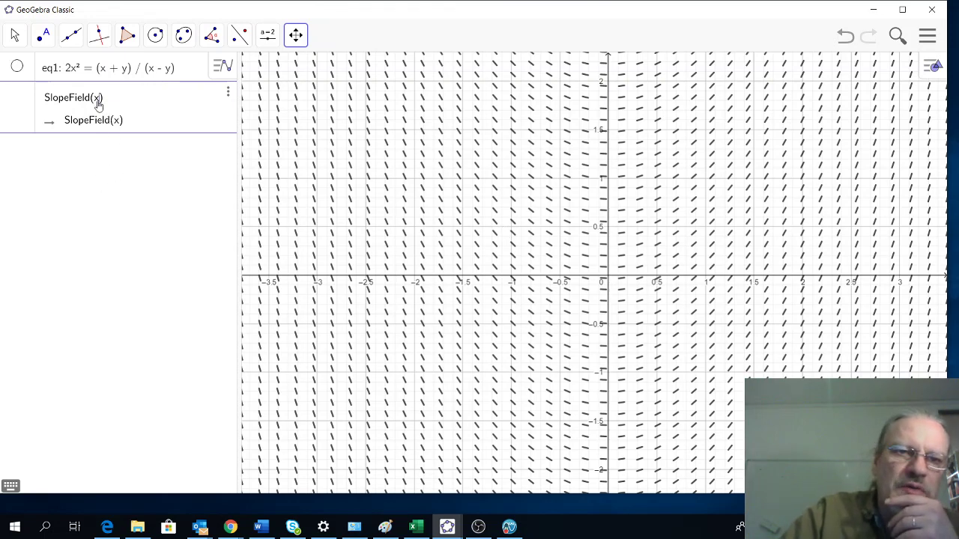
# Replace the argument with (6x² − 4xy − 1)/(2x² + 1) to create slopefield1
pyautogui.press('BackSpace')
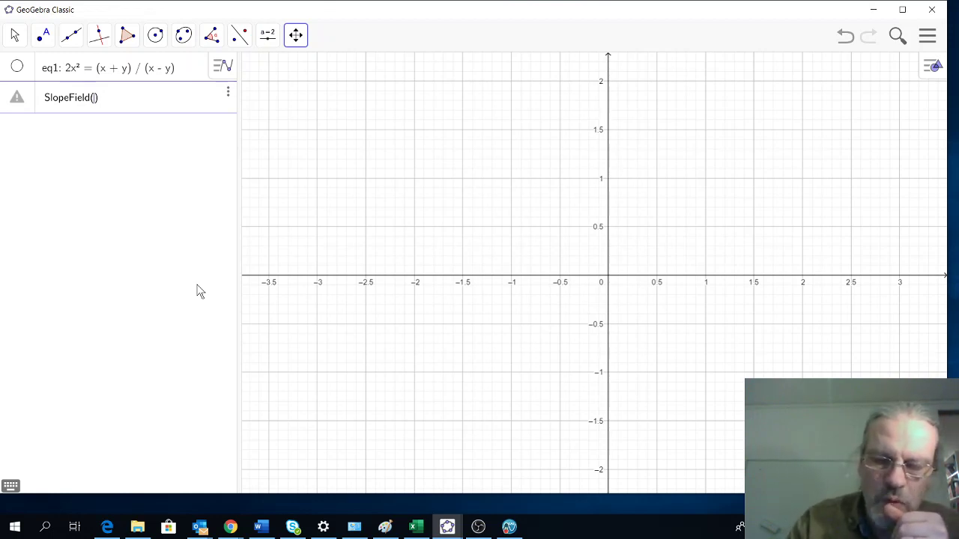
pyautogui.press('Left')
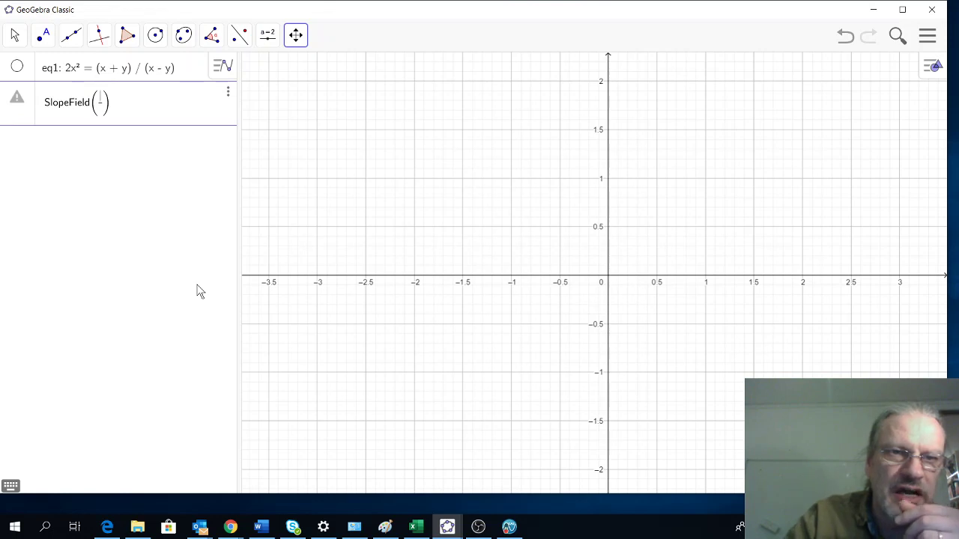
pyautogui.write('6x')
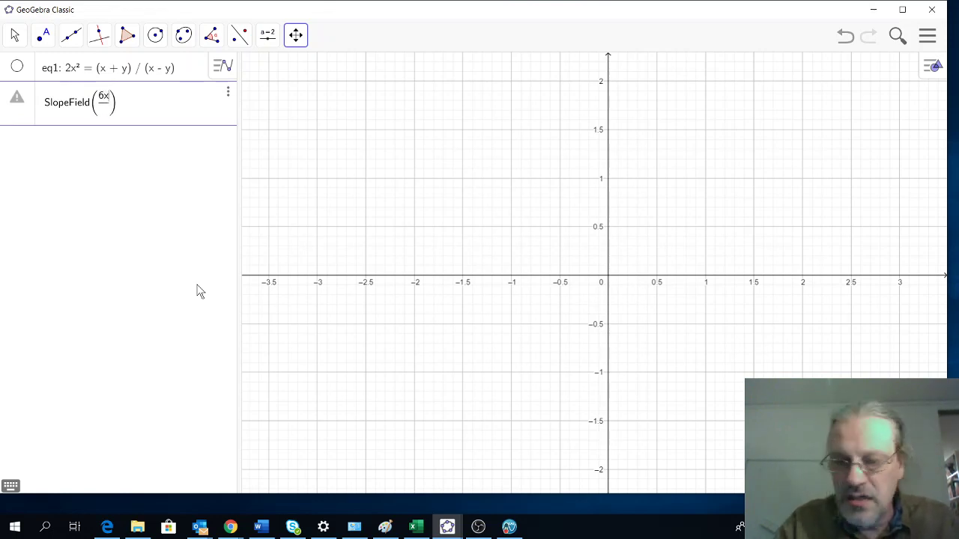
pyautogui.write('^2')
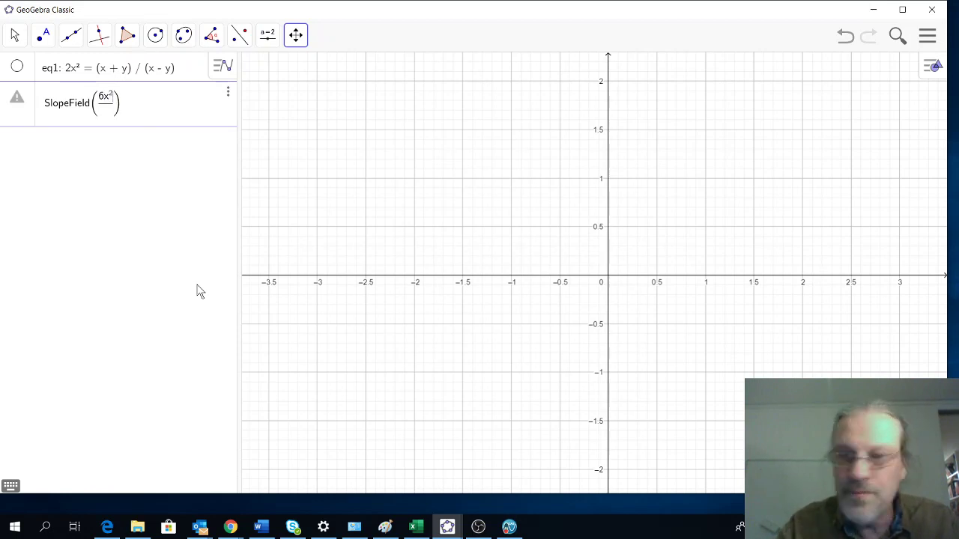
pyautogui.write('-4')
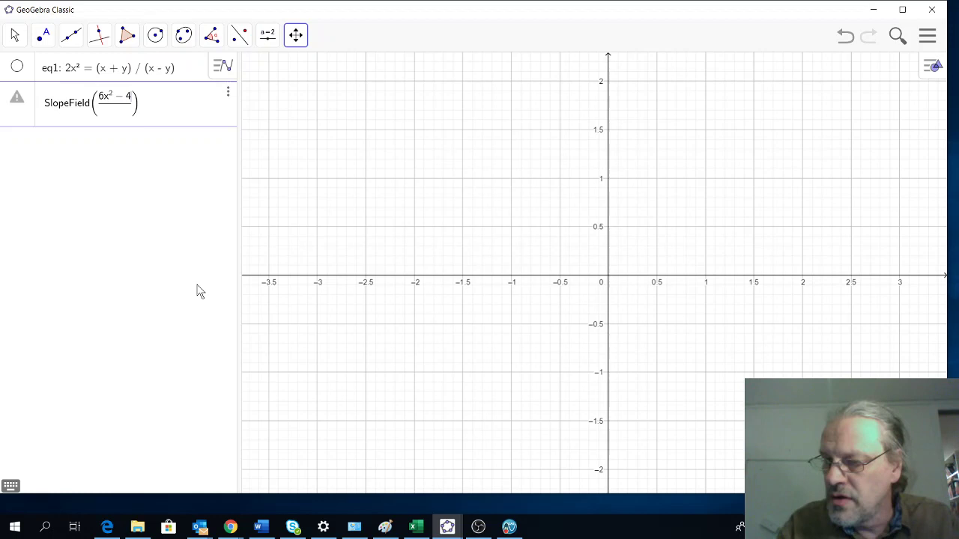
pyautogui.write('x')
pyautogui.write('*y')
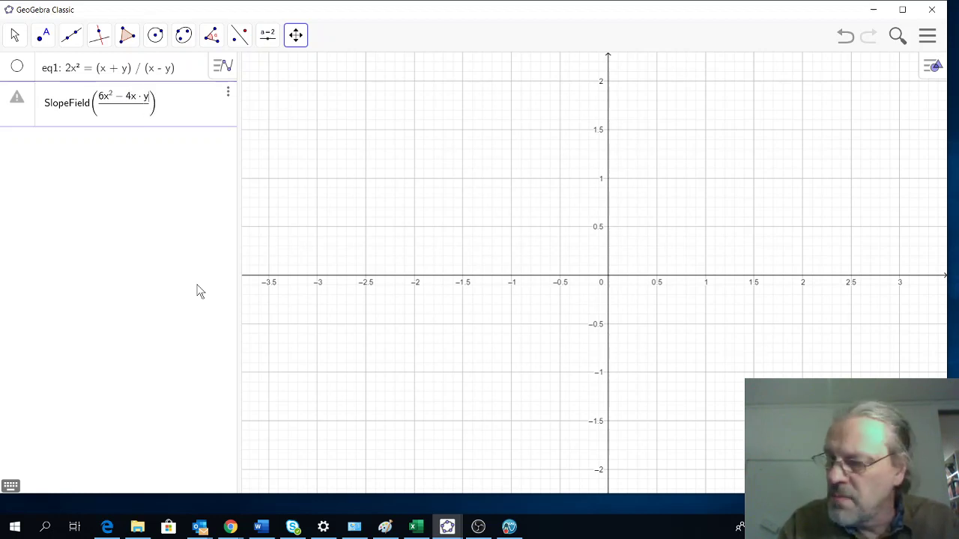
pyautogui.write('-1')
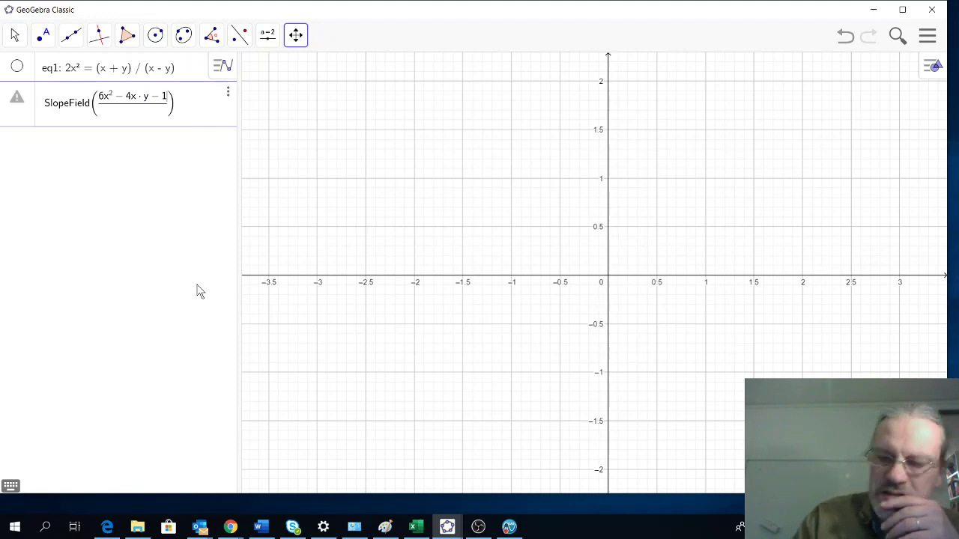
pyautogui.press('Down')
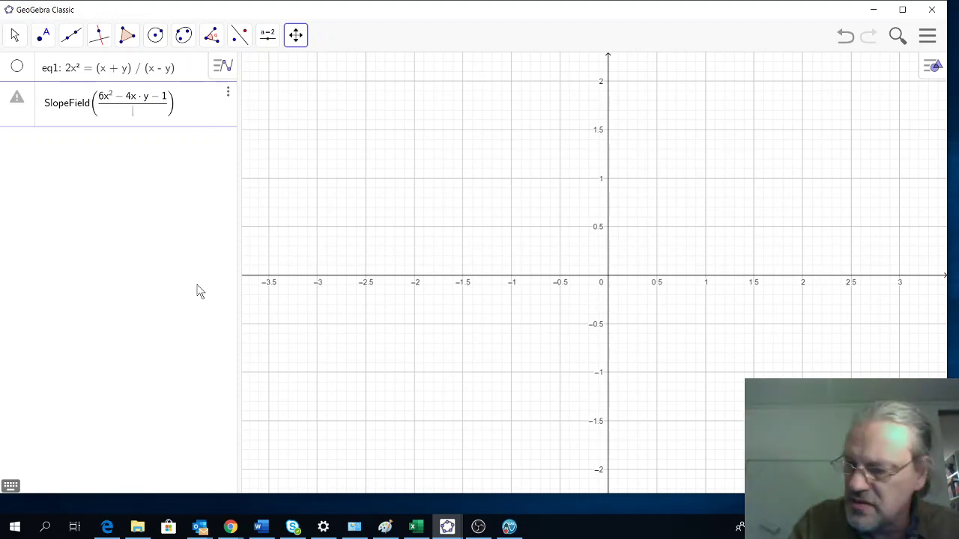
pyautogui.write('2x^2')
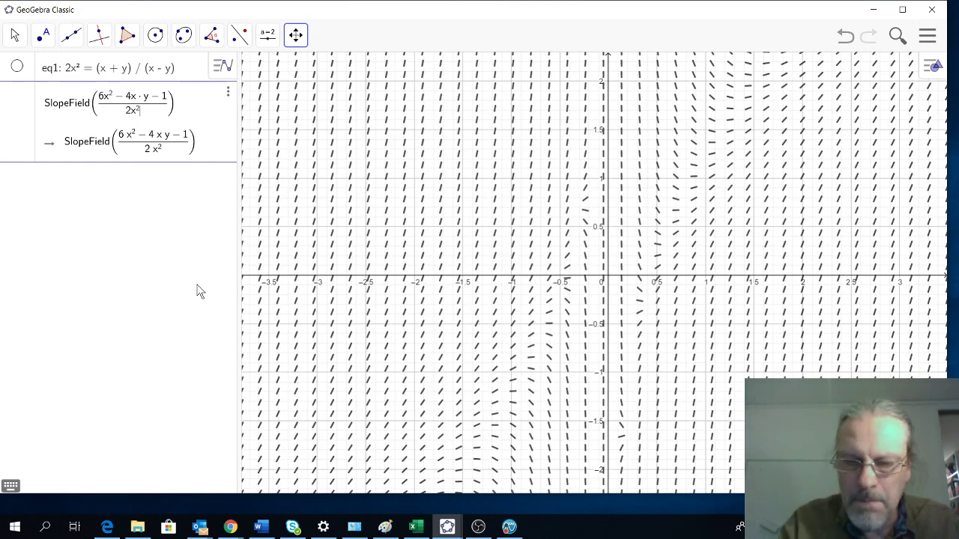
pyautogui.press('Right')
pyautogui.write('+1')
pyautogui.press('Return')
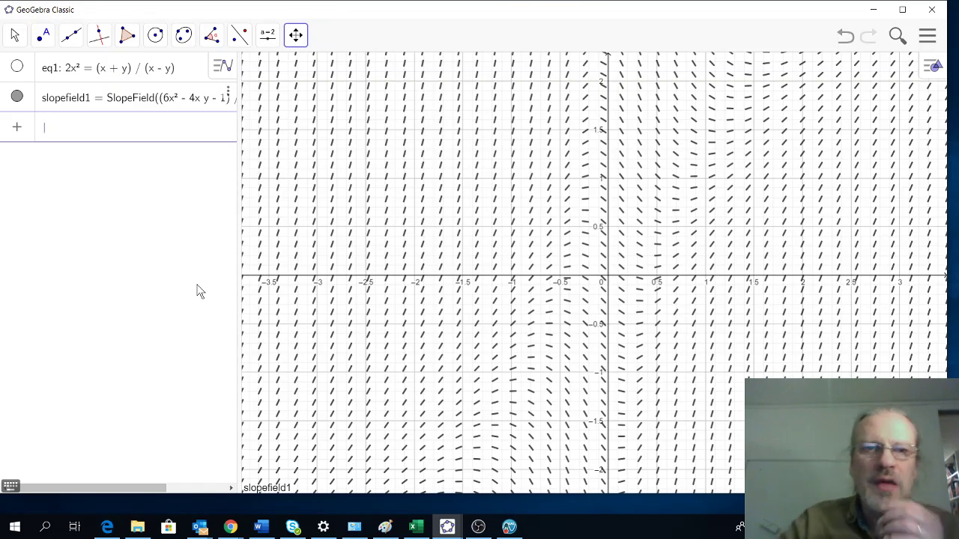
# Set slopefield1's colour to red (255, 0, 0) in its settings
pyautogui.click(231, 92)
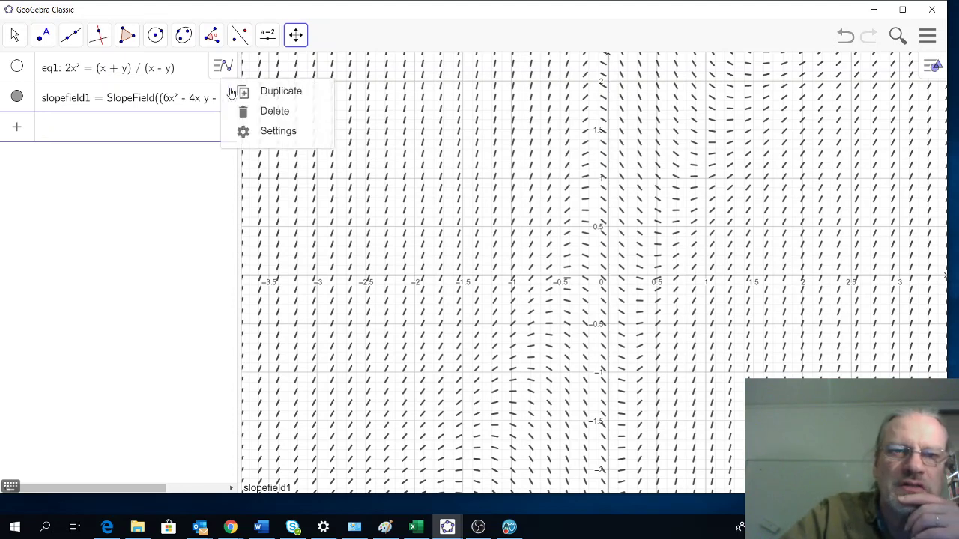
pyautogui.click(279, 131)
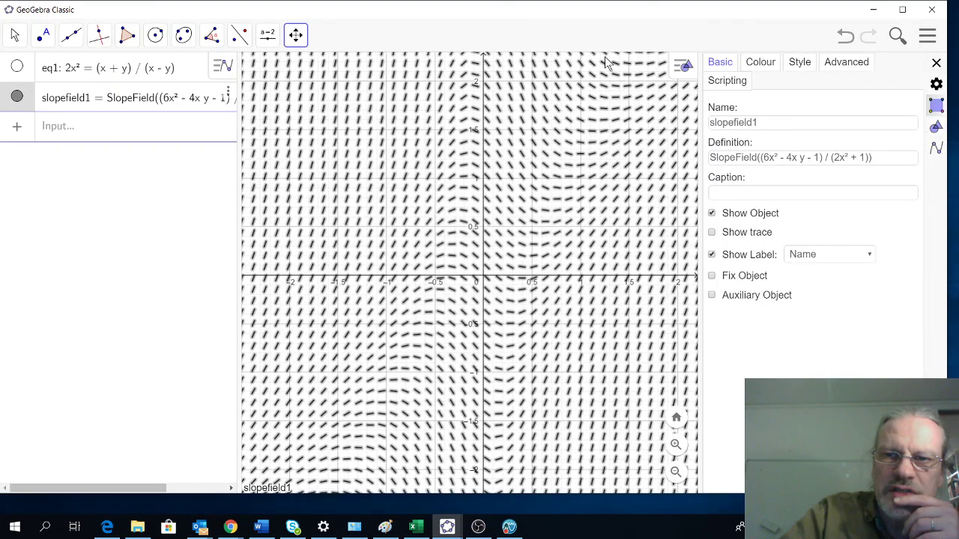
pyautogui.click(760, 62)
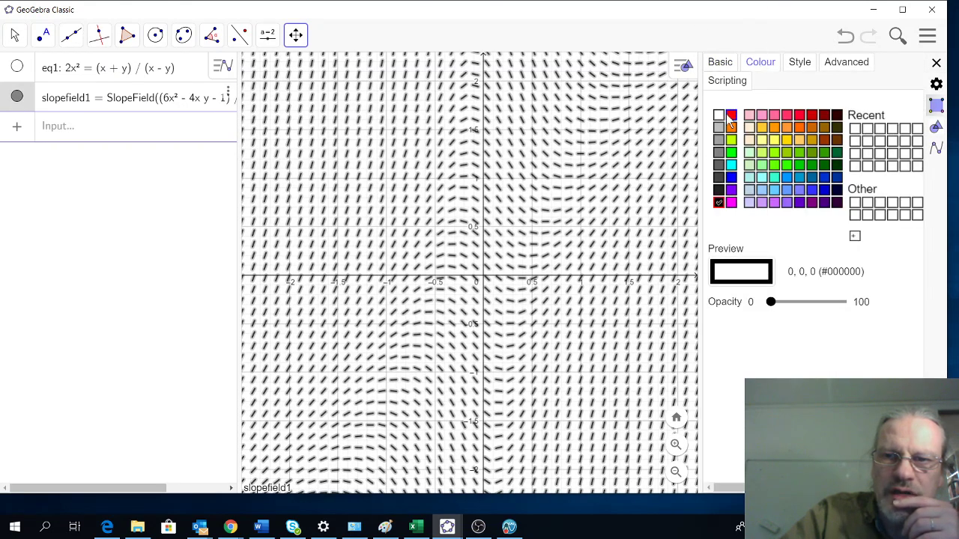
pyautogui.click(730, 116)
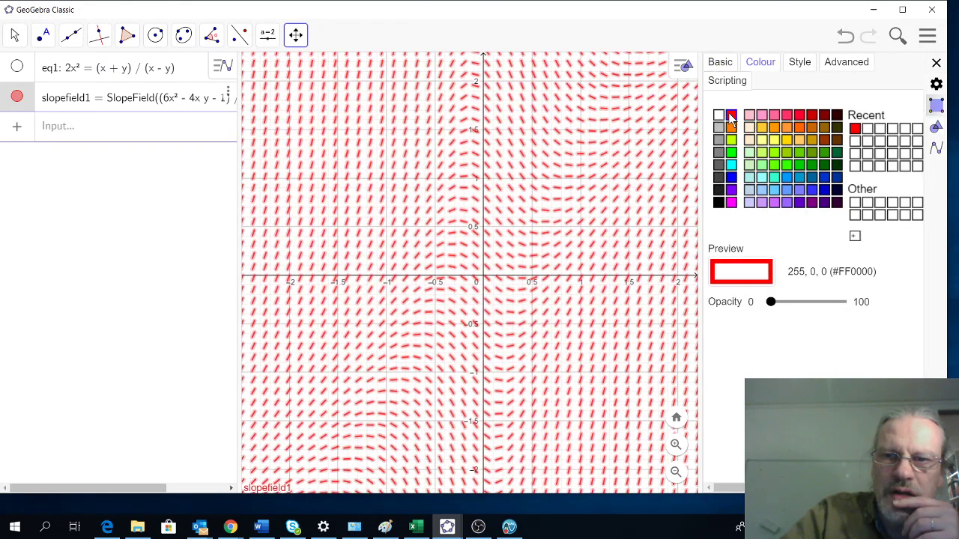
pyautogui.click(937, 63)
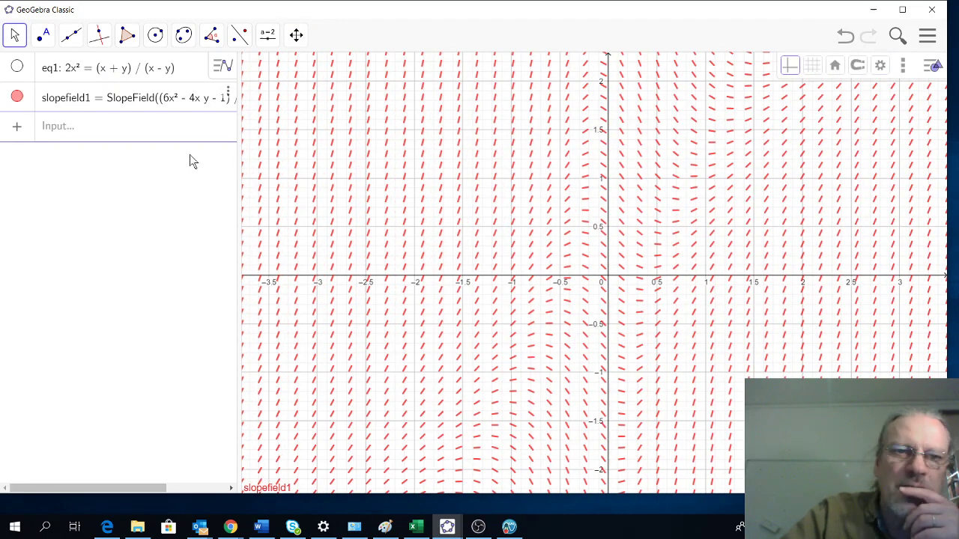
pyautogui.click(68, 126)
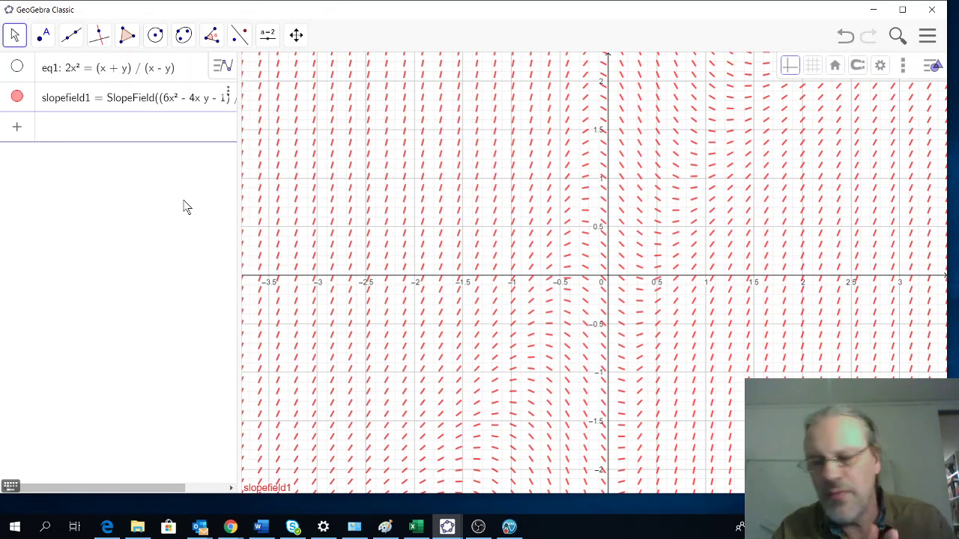
# Create slopefield2 as SlopeField((2x(x − y)² + y)/x)
pyautogui.write('Slo')
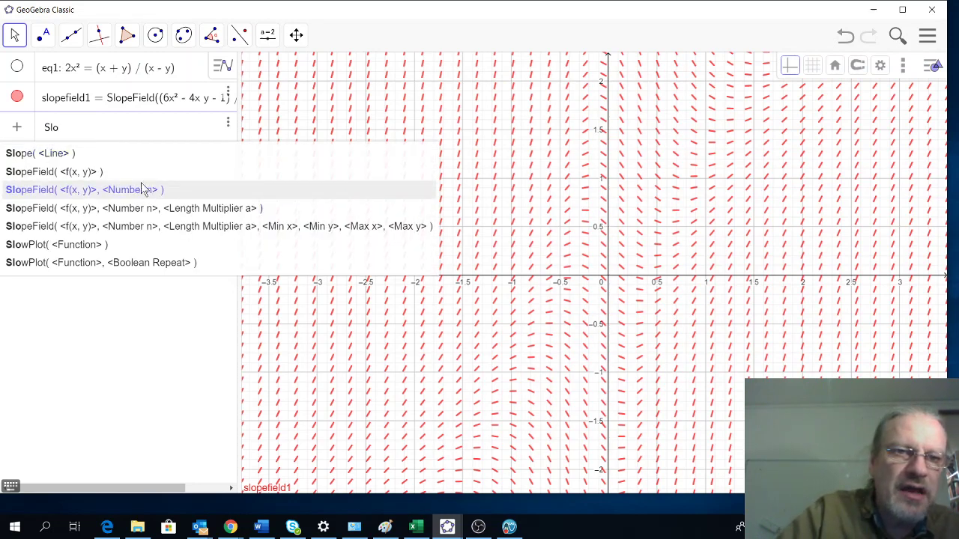
pyautogui.click(133, 175)
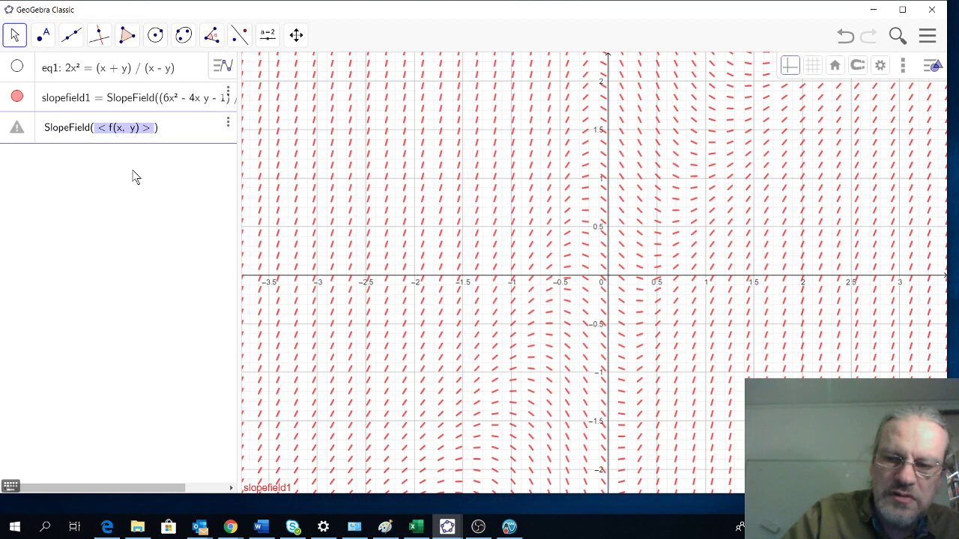
pyautogui.press('BackSpace')
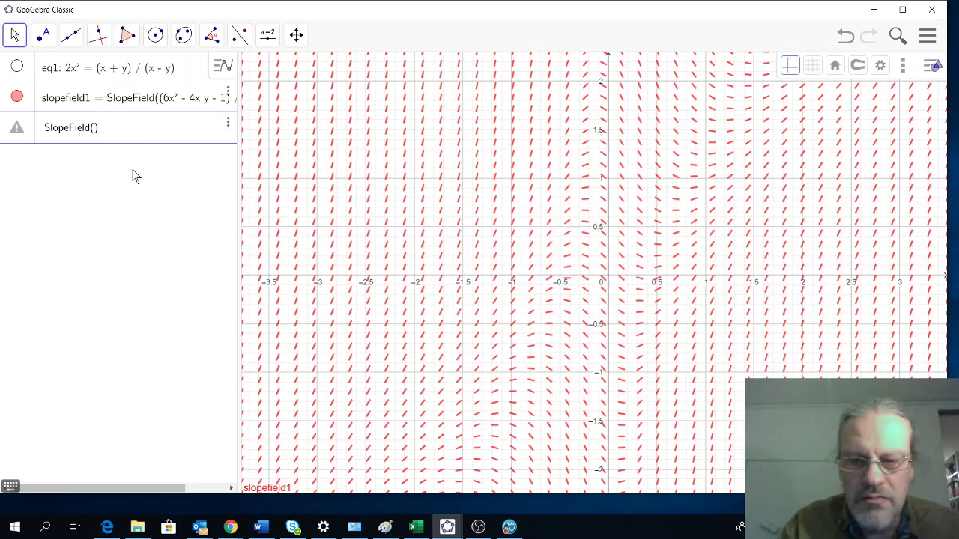
pyautogui.write('(')
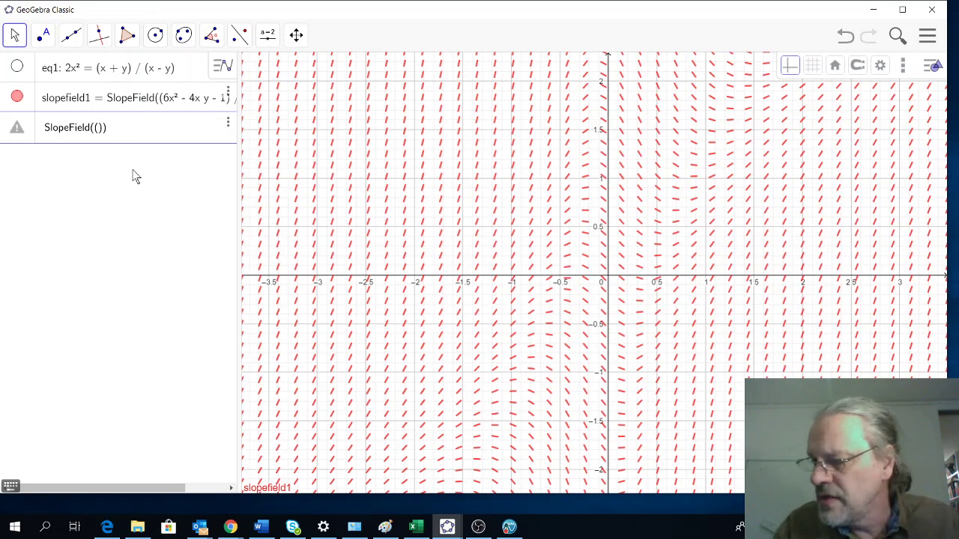
pyautogui.write('2x')
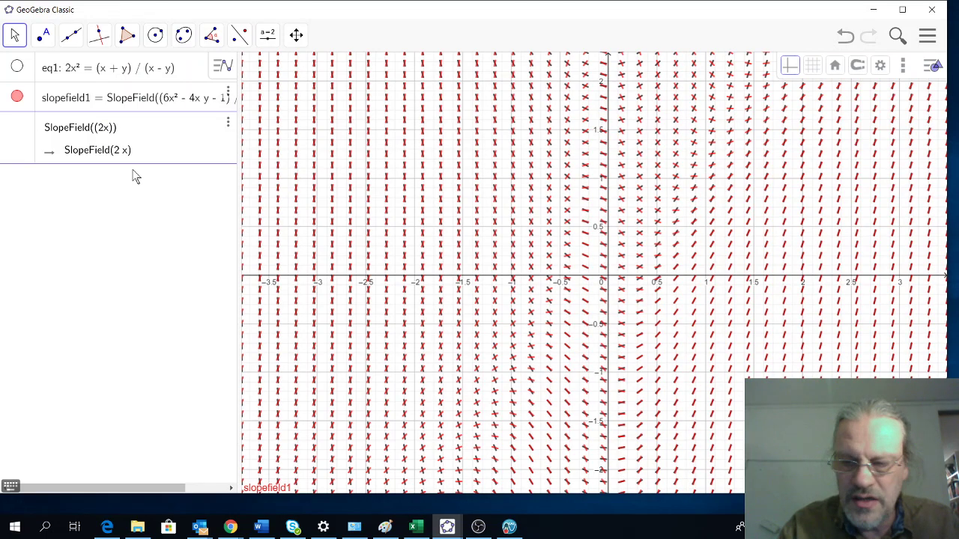
pyautogui.write('*')
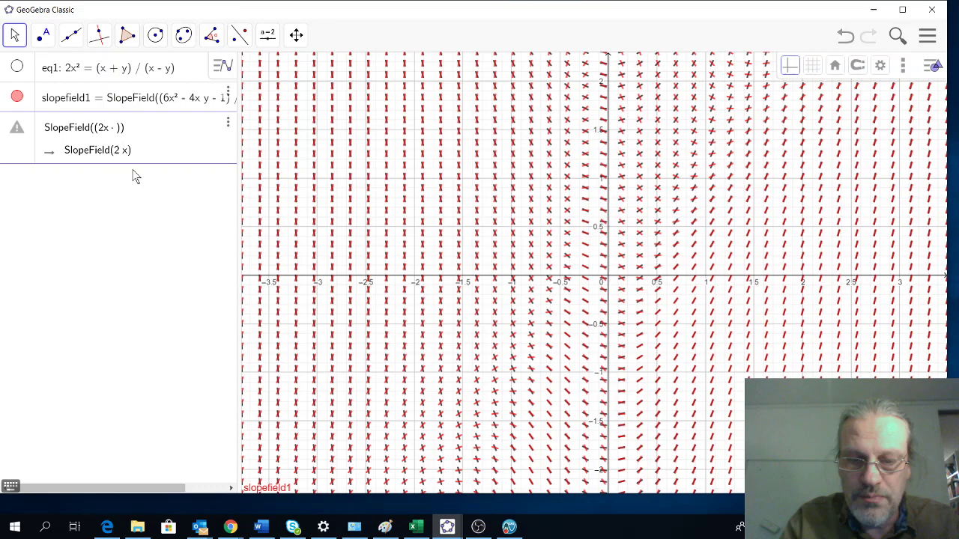
pyautogui.write('(')
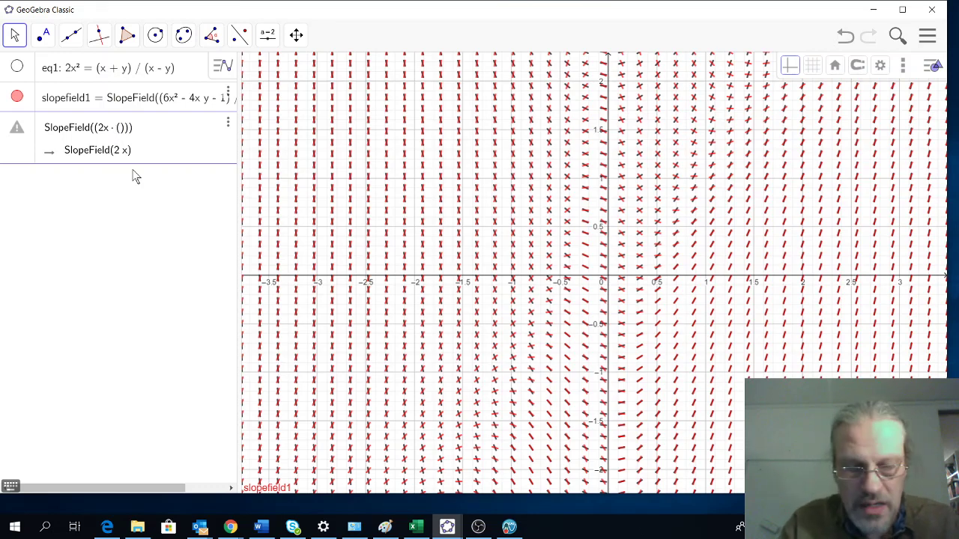
pyautogui.write('x-')
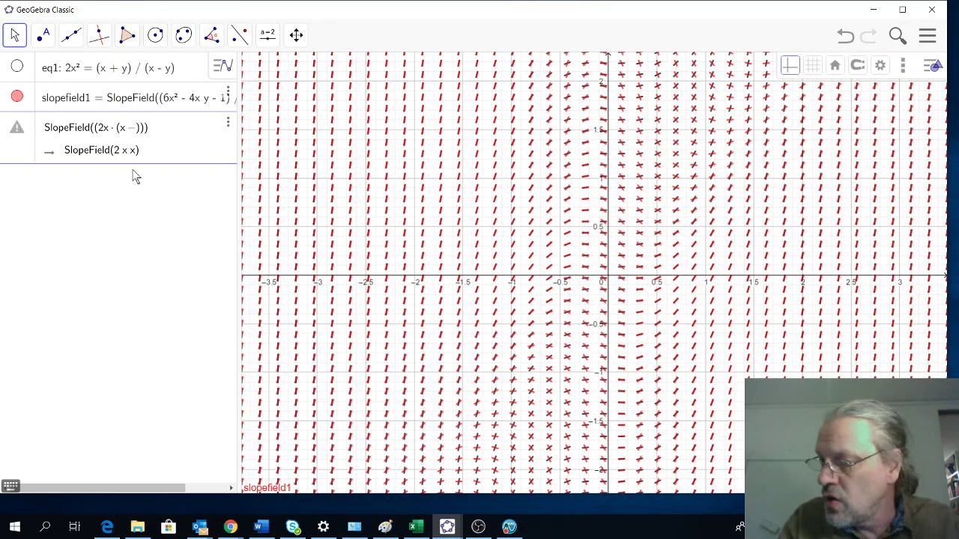
pyautogui.write('y')
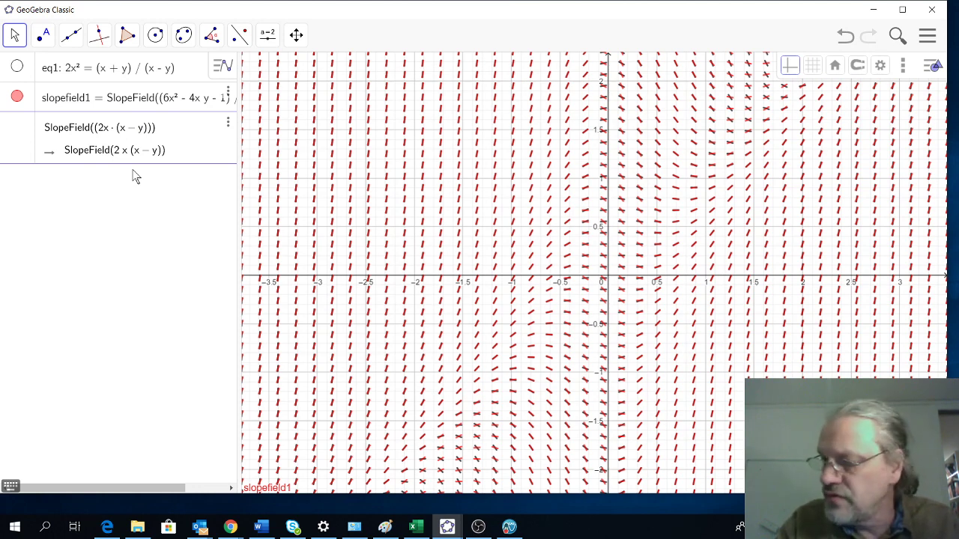
pyautogui.write('^2')
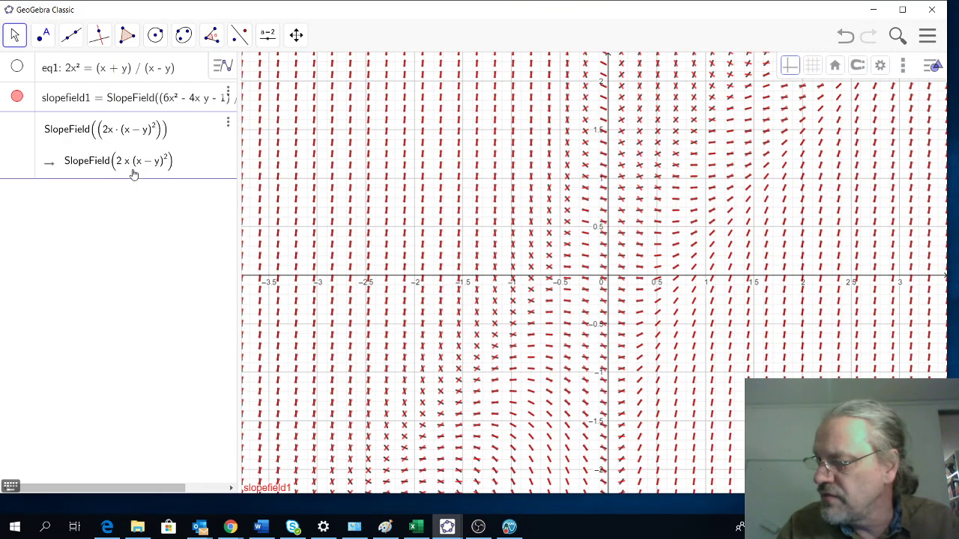
pyautogui.write('+ ')
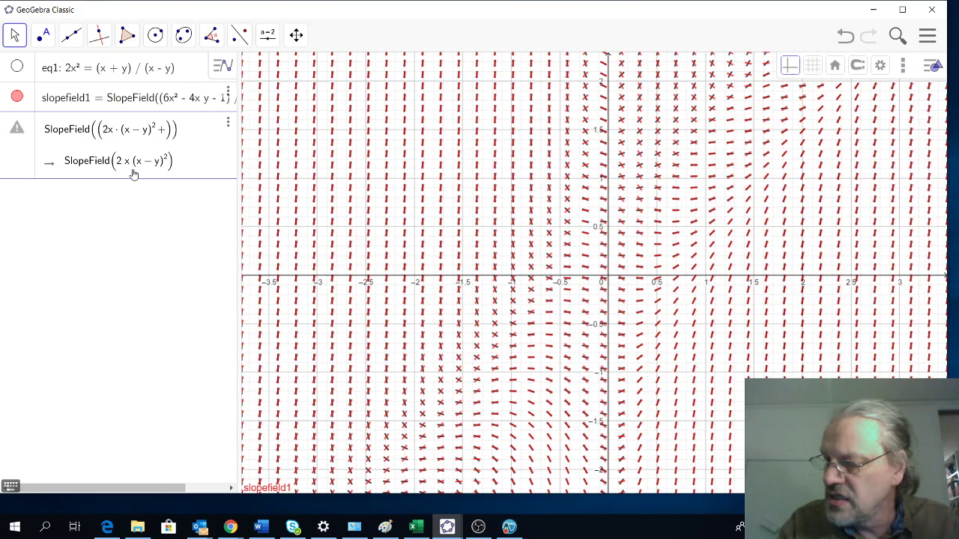
pyautogui.write('y')
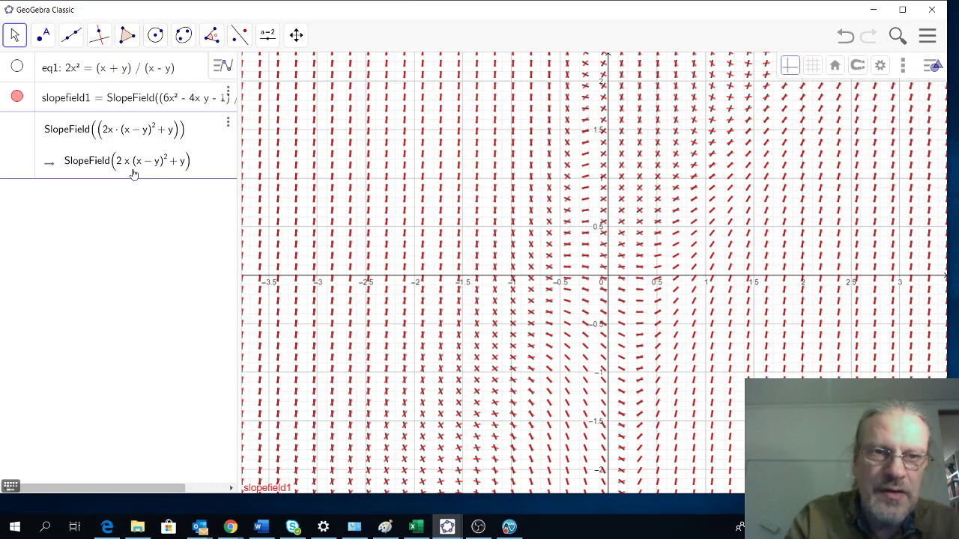
pyautogui.write('/')
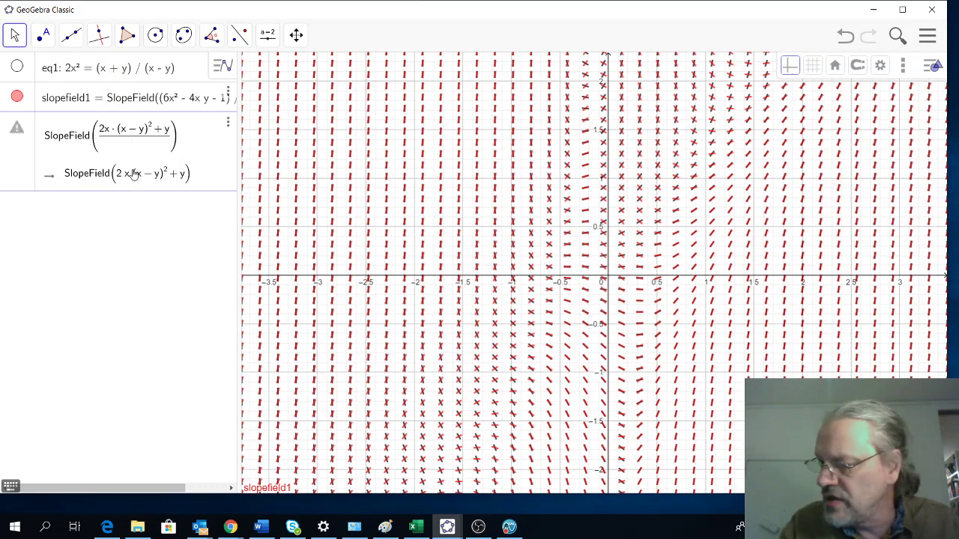
pyautogui.write('x')
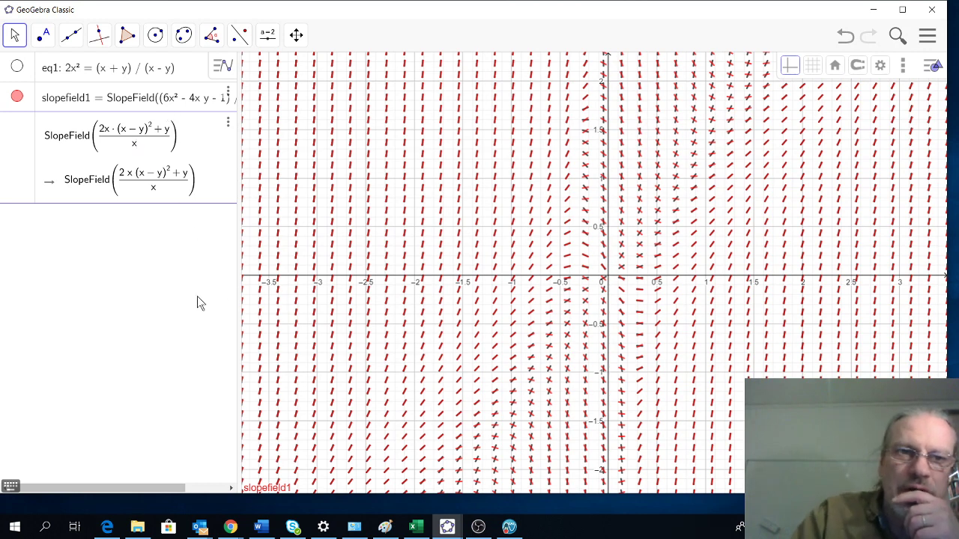
pyautogui.press('Return')
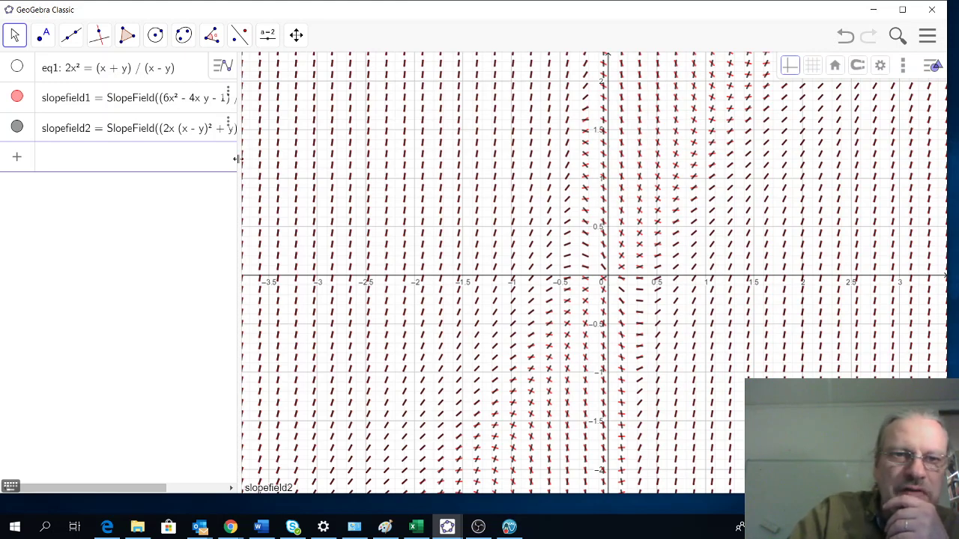
# Set slopefield2's colour to blue (0, 0, 255) in its settings
pyautogui.click(229, 127)
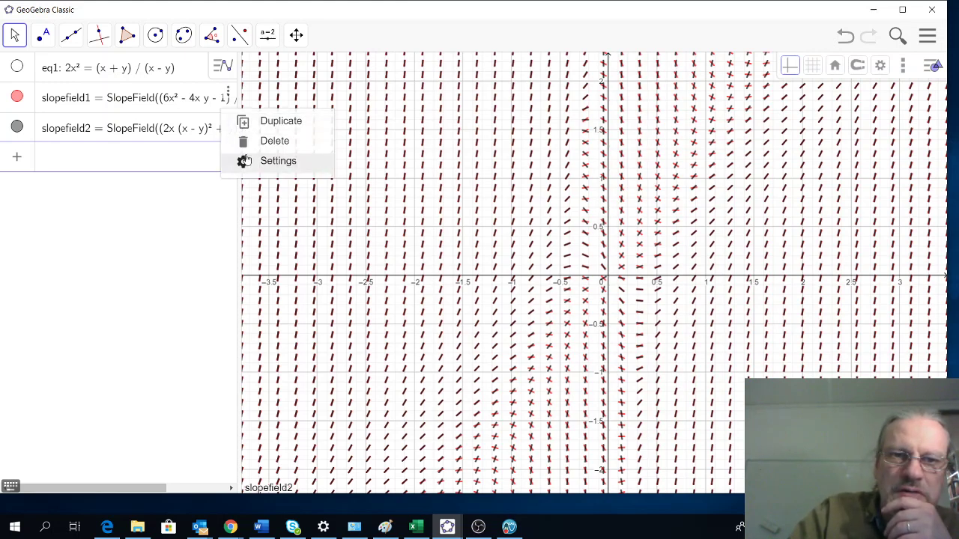
pyautogui.hotkey('ctrl', 'e')
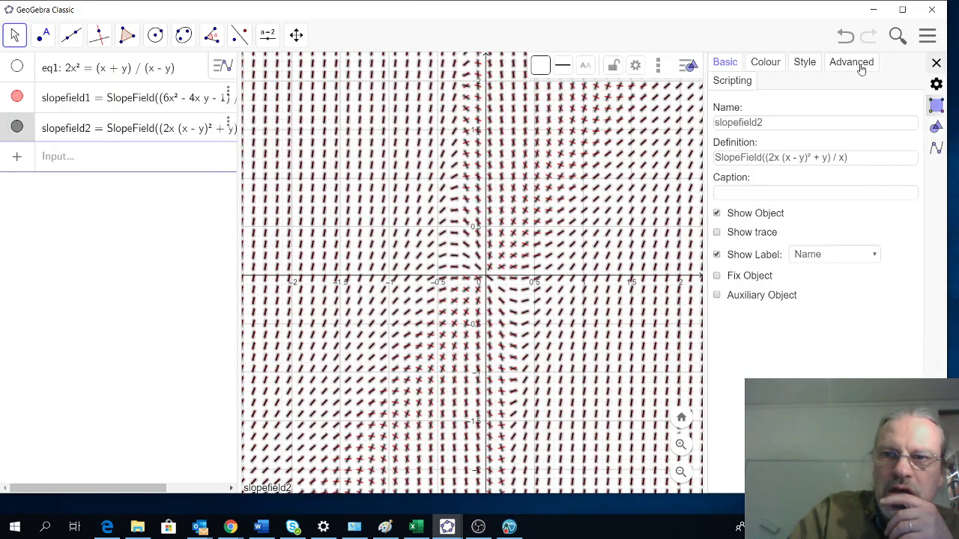
pyautogui.click(775, 63)
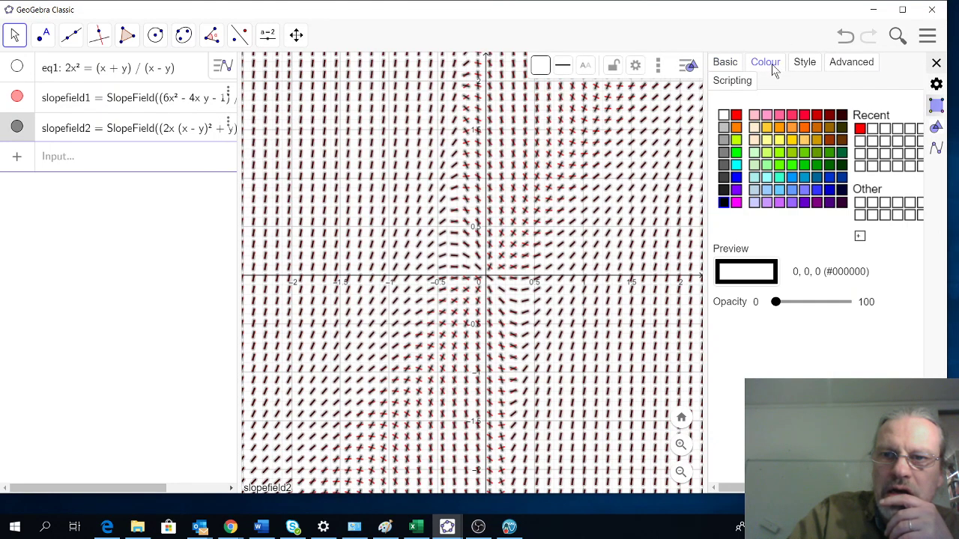
pyautogui.click(736, 178)
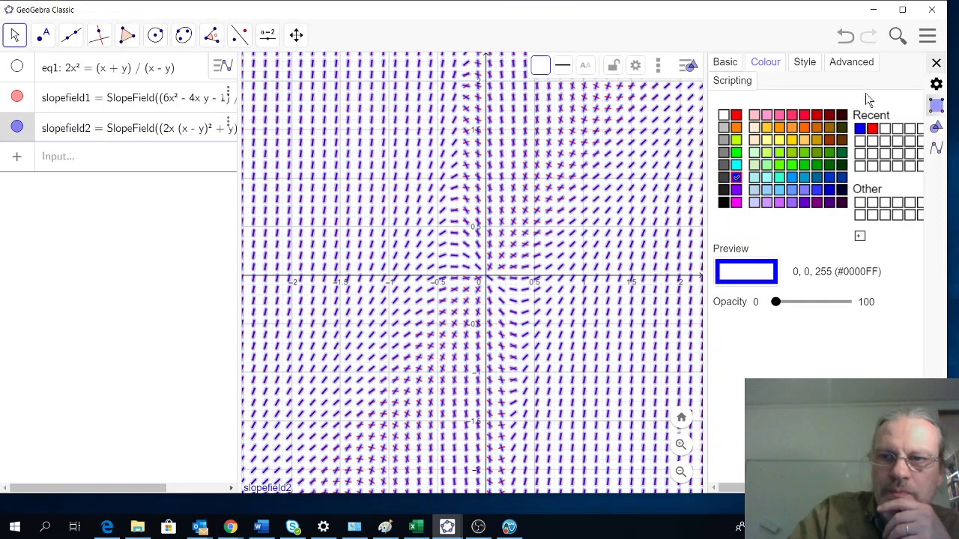
pyautogui.click(936, 63)
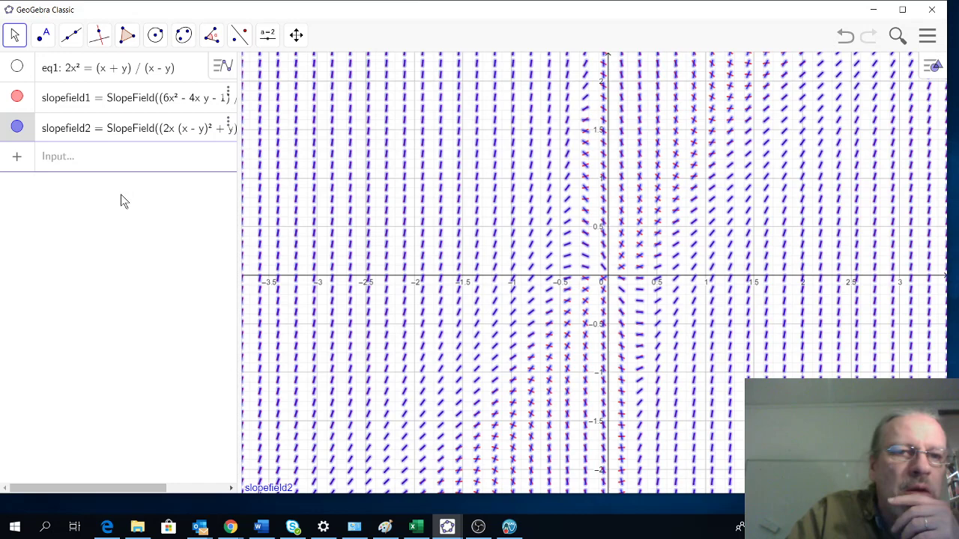
# Hide slopefield1 and slopefield2 from the graph
pyautogui.click(17, 128)
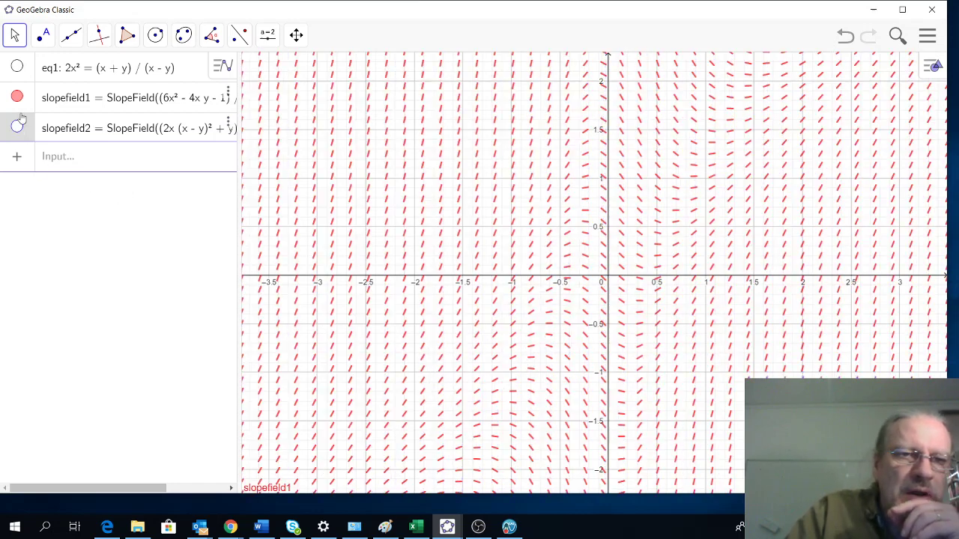
pyautogui.click(17, 97)
pyautogui.click(71, 160)
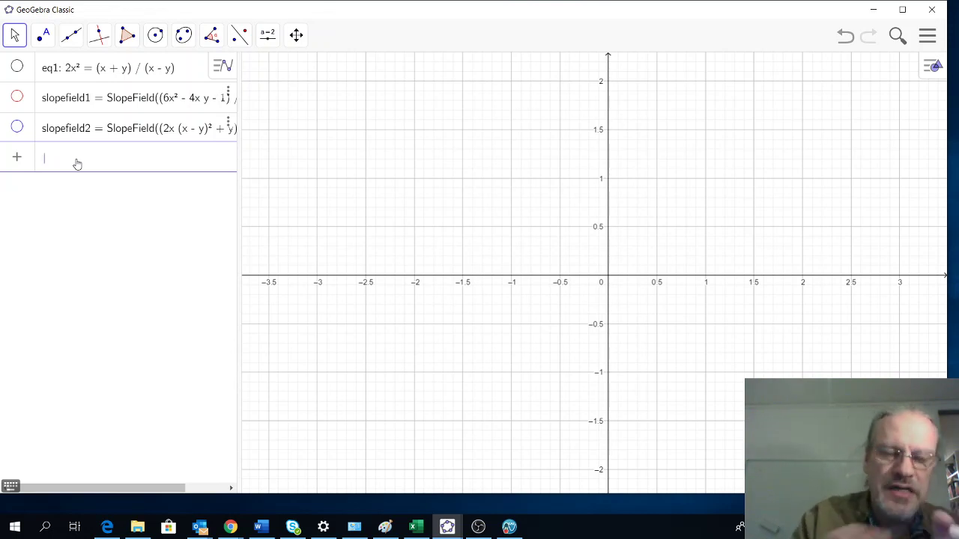
# Enter SlopeField((4x⁴ + 8x² − 1)/(2x² + 1)²) to create slopefield3
pyautogui.write('Slo')
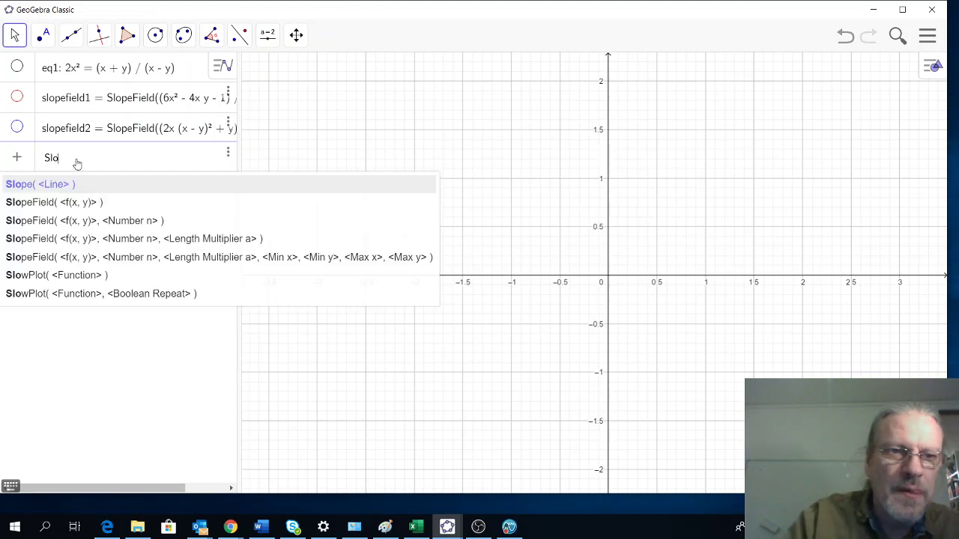
pyautogui.click(87, 202)
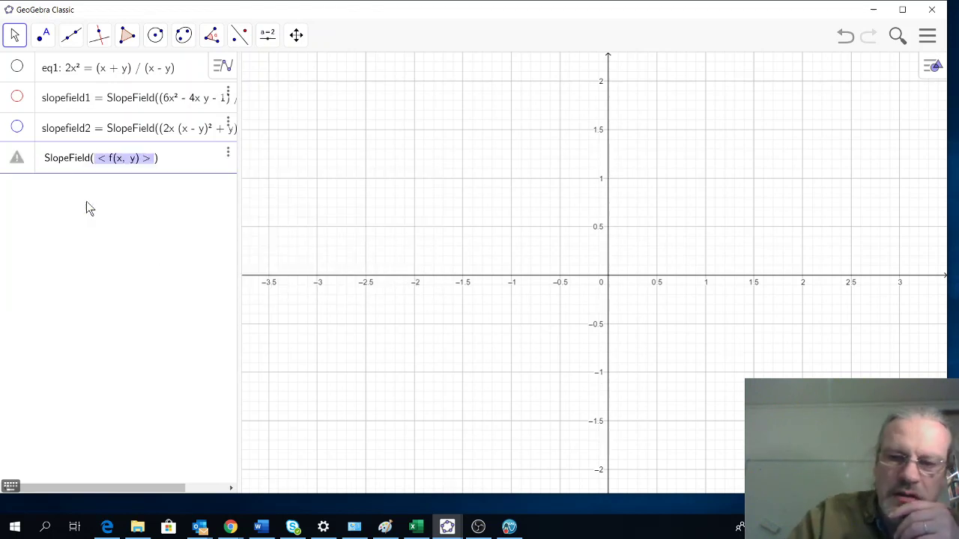
pyautogui.press('BackSpace')
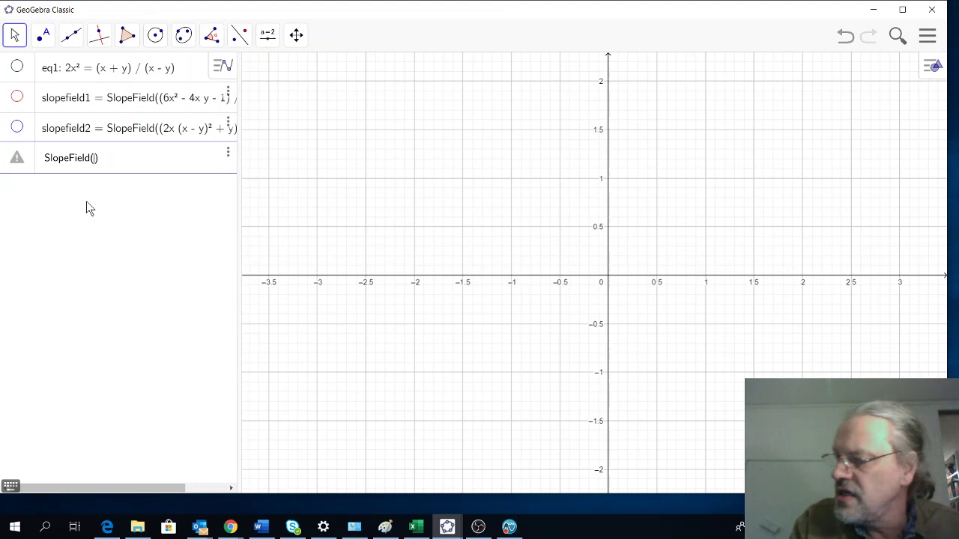
pyautogui.write('4')
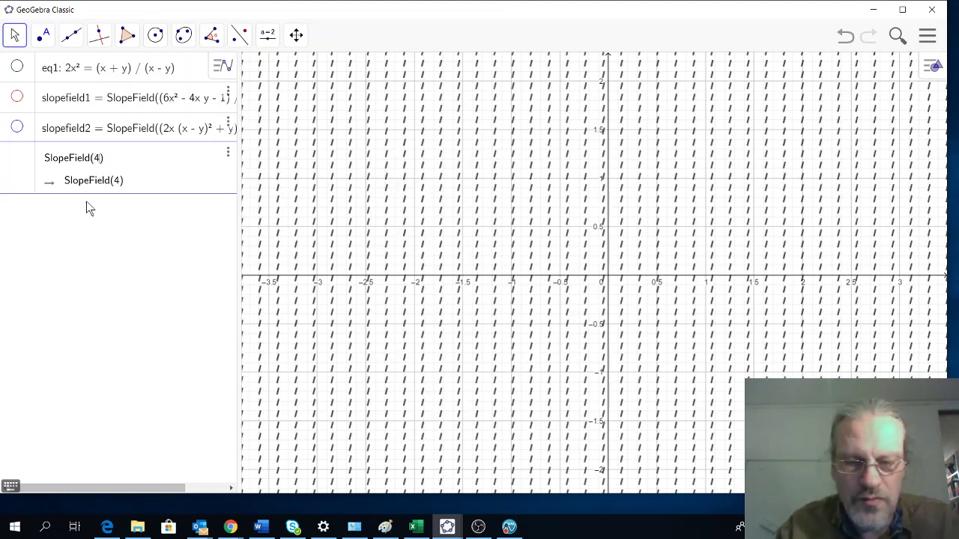
pyautogui.write('x')
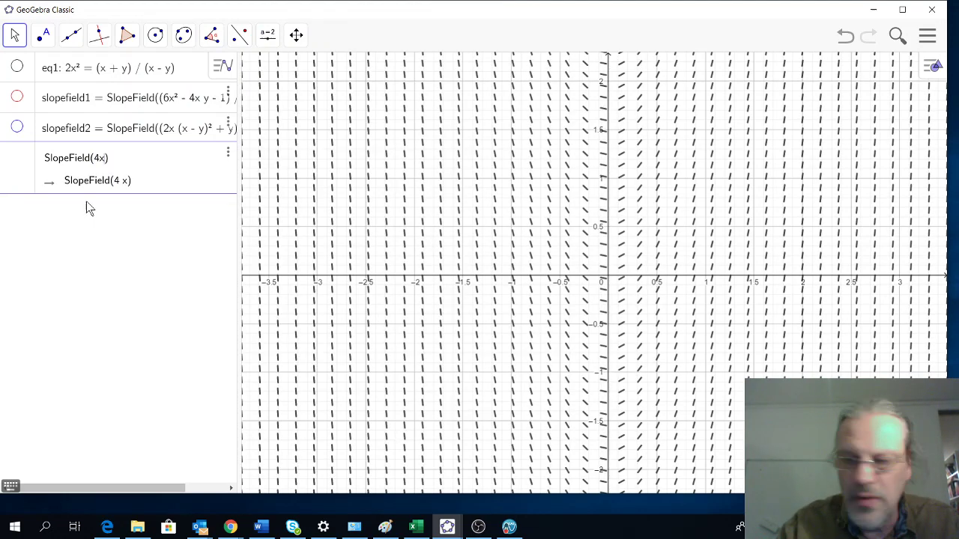
pyautogui.write('^4')
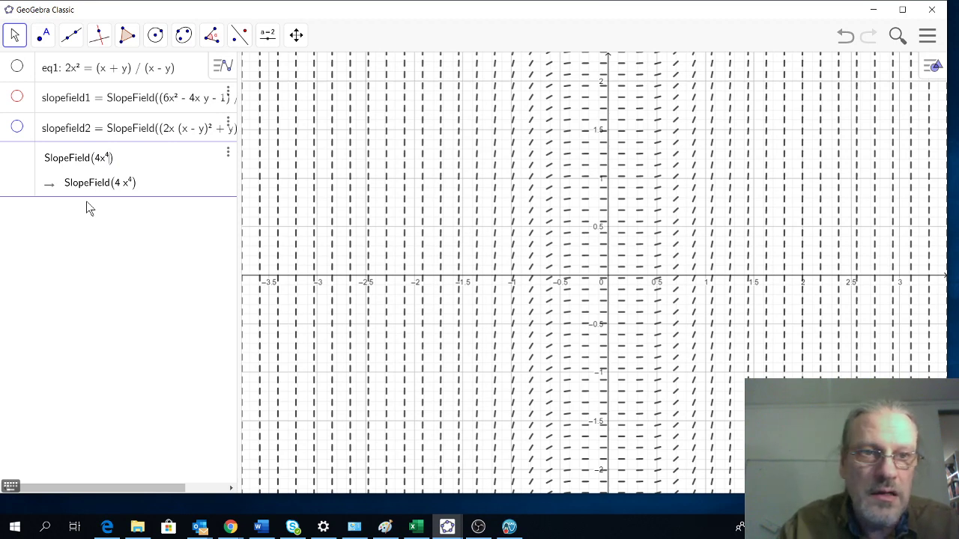
pyautogui.press('Right')
pyautogui.write('+')
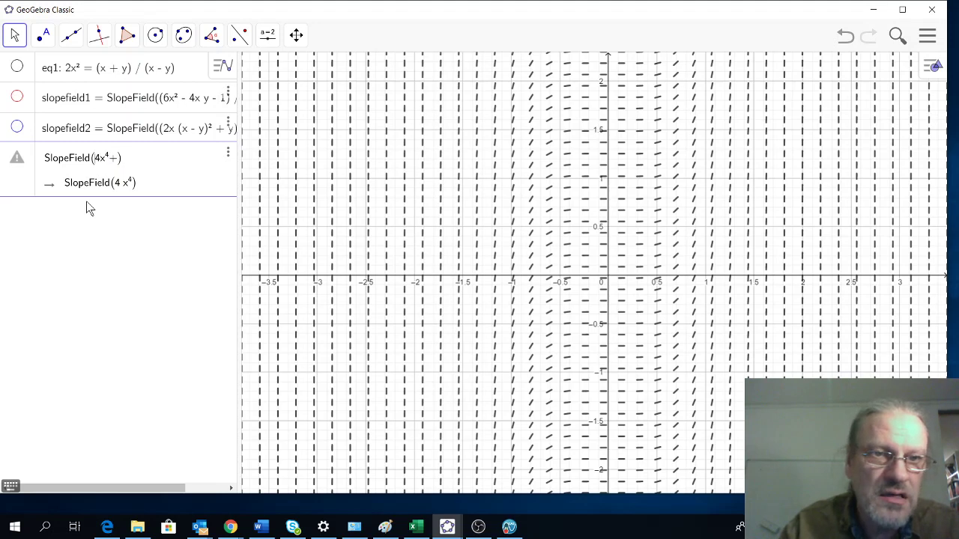
pyautogui.write(')')
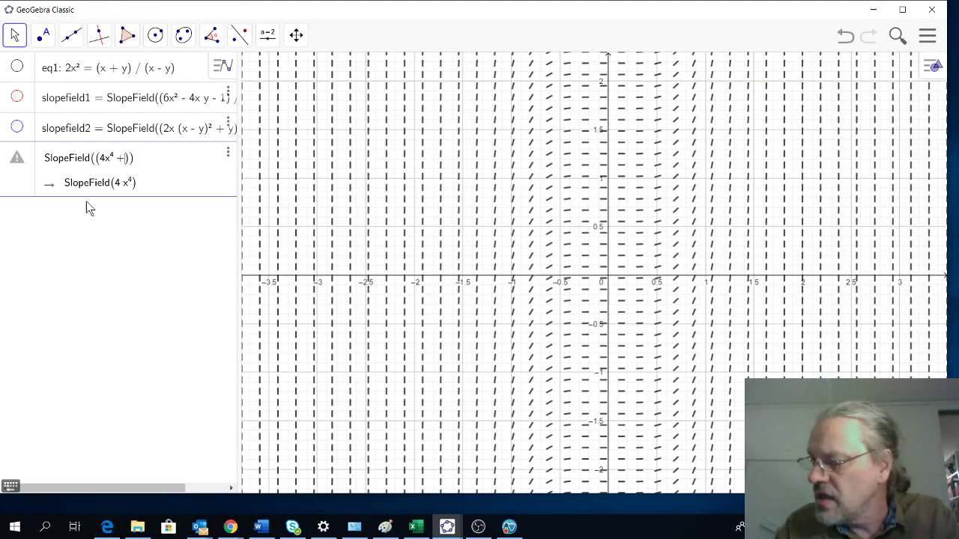
pyautogui.write('8x')
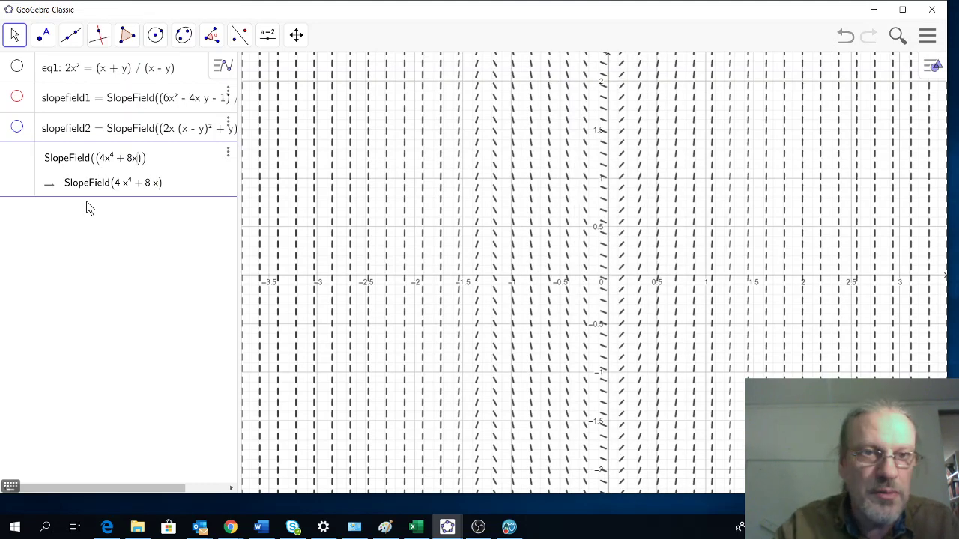
pyautogui.write('^2')
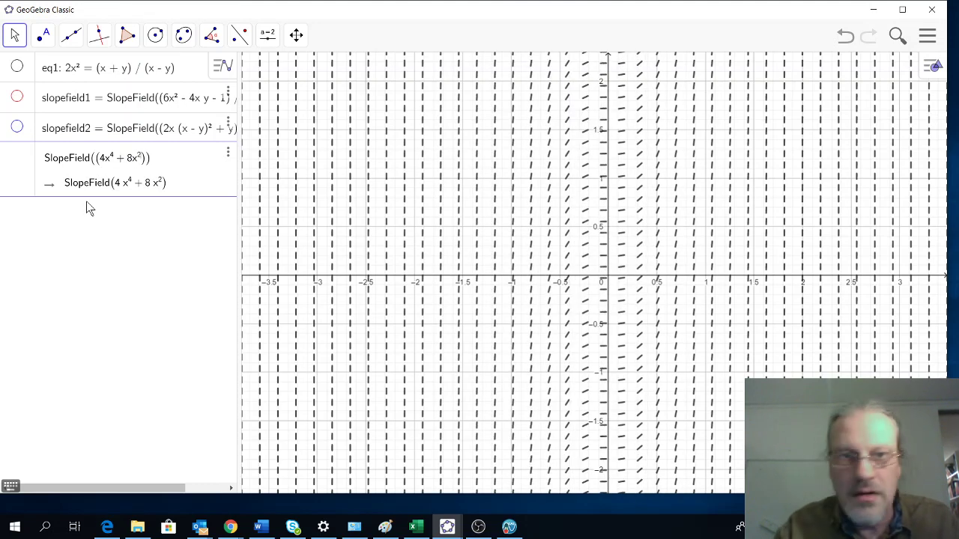
pyautogui.write('-1')
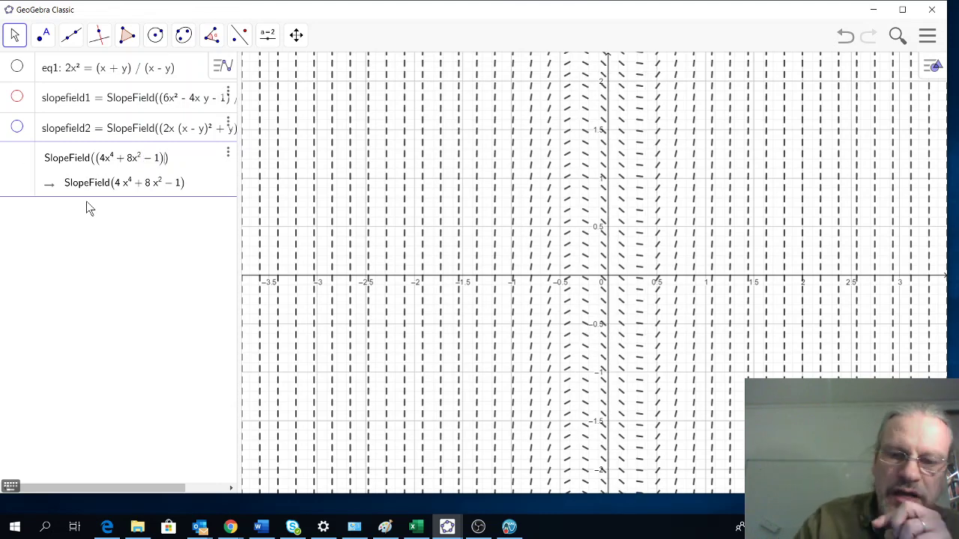
pyautogui.write('/(')
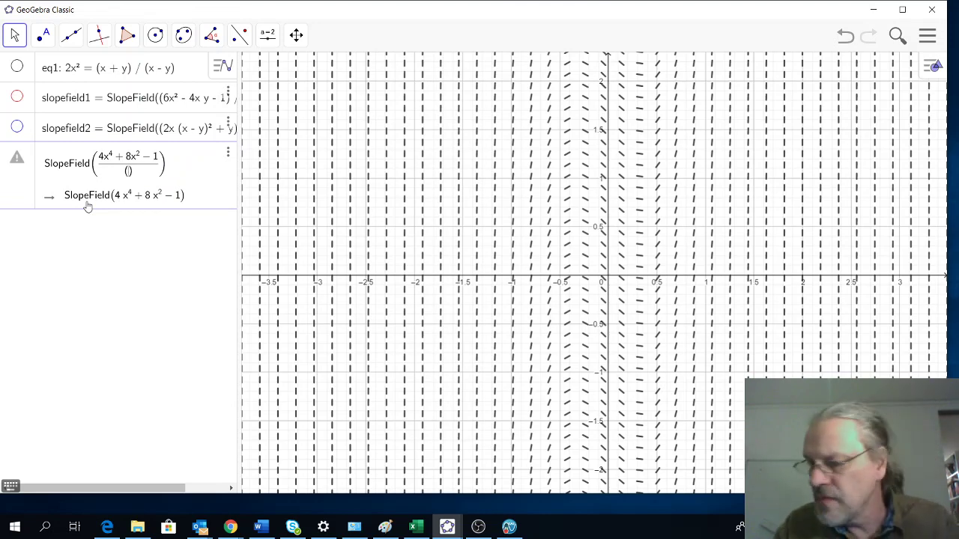
pyautogui.write('2')
pyautogui.write('x^2')
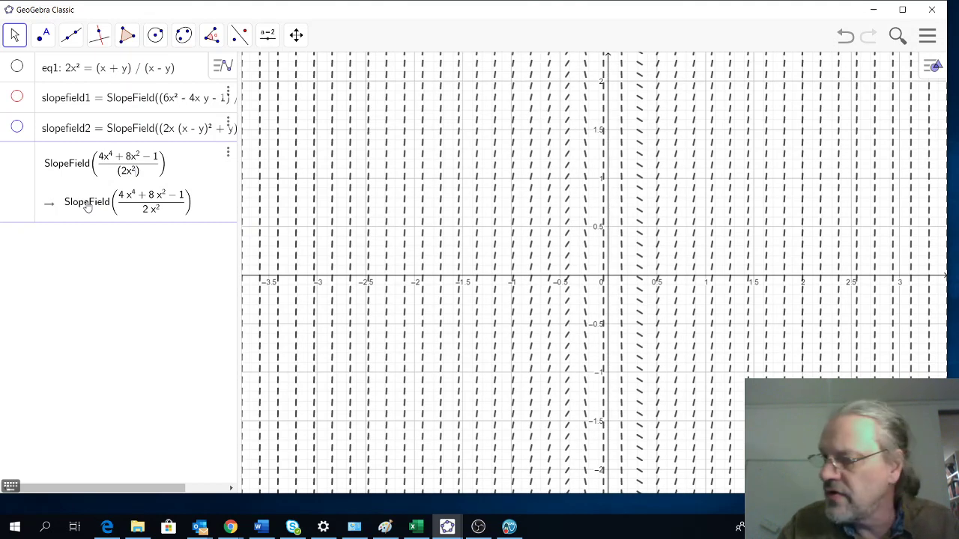
pyautogui.write('+1)')
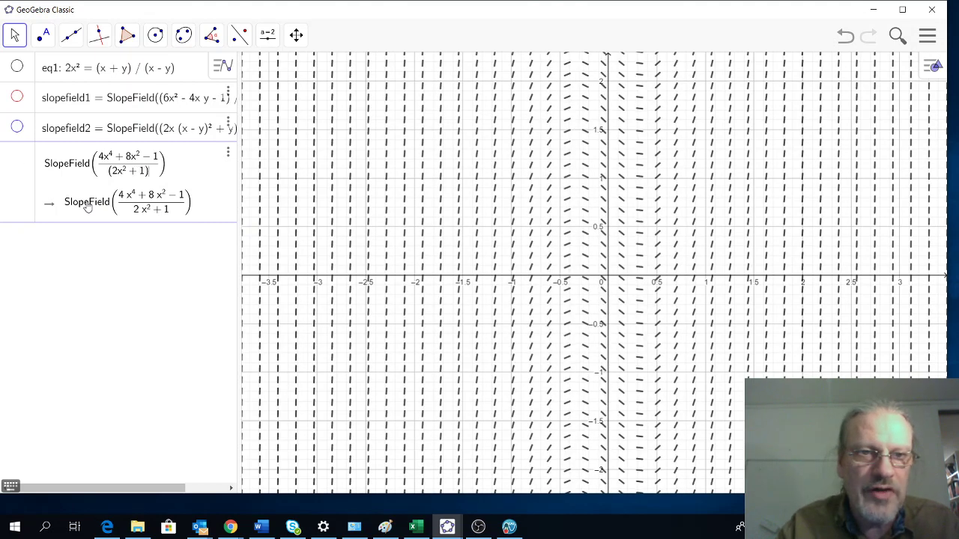
pyautogui.write('^2')
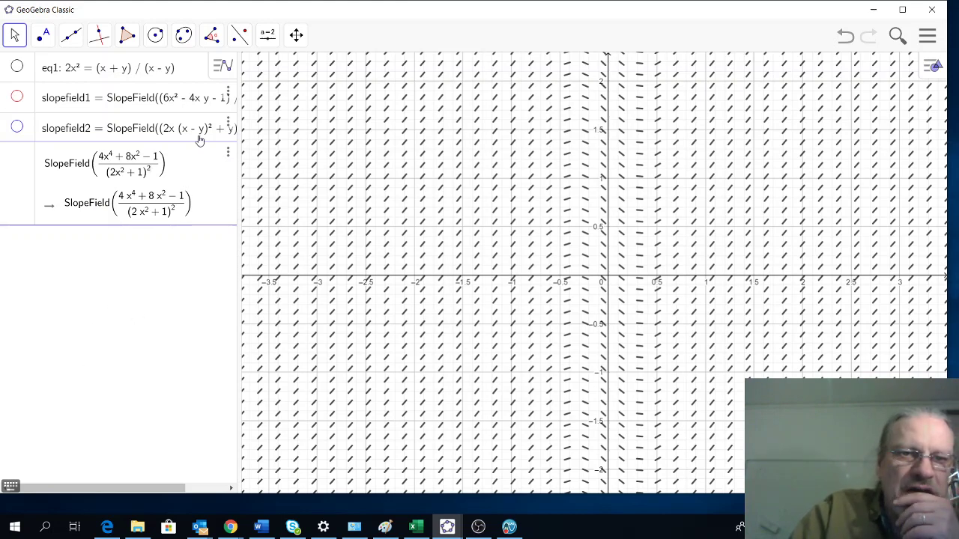
pyautogui.press('Return')
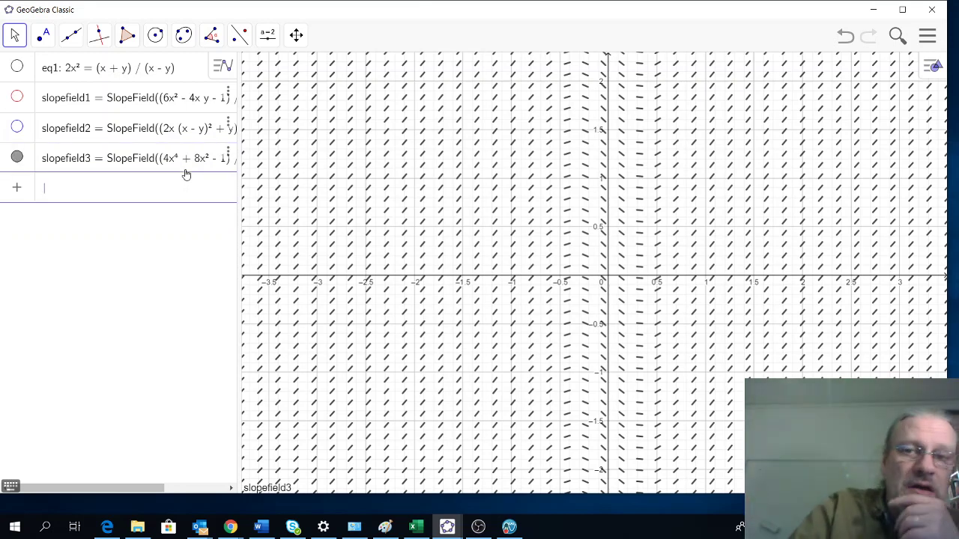
# Compare the red slopefield1 and blue slopefield2 under eq1 by toggling each on and off
pyautogui.click(17, 98)
pyautogui.click(18, 127)
pyautogui.click(18, 157)
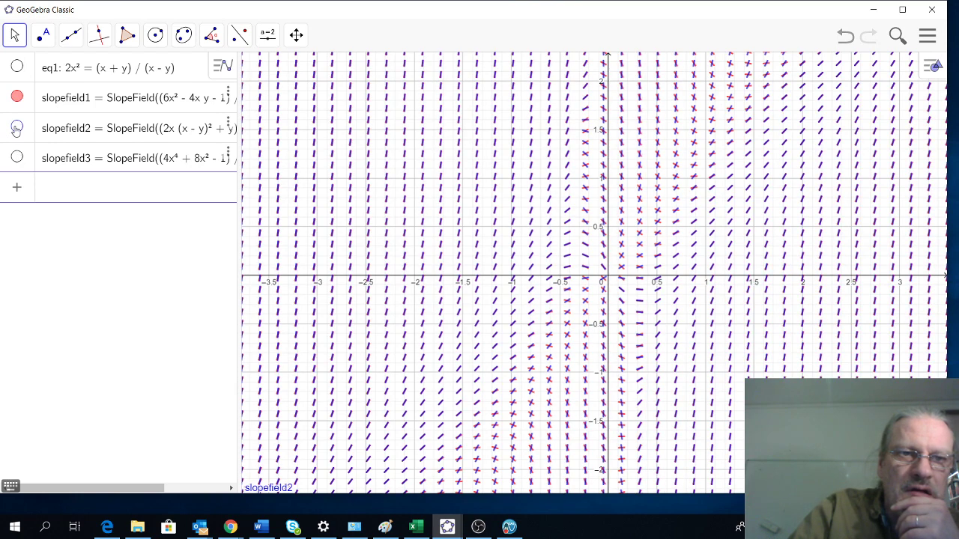
pyautogui.click(17, 128)
pyautogui.click(17, 128)
pyautogui.click(18, 97)
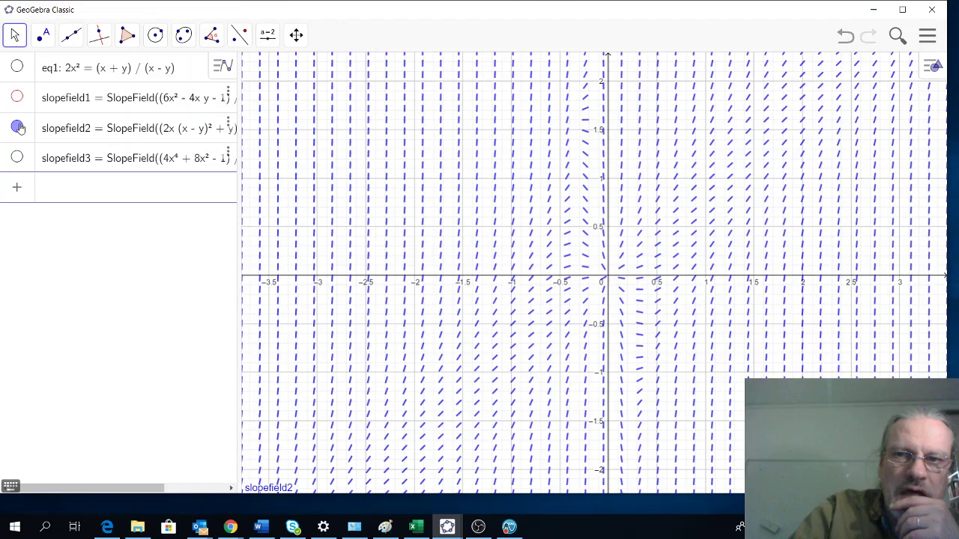
# Hide slopefield1 and slopefield2 so only slopefield3 remains beneath the eq1 curve
pyautogui.click(17, 97)
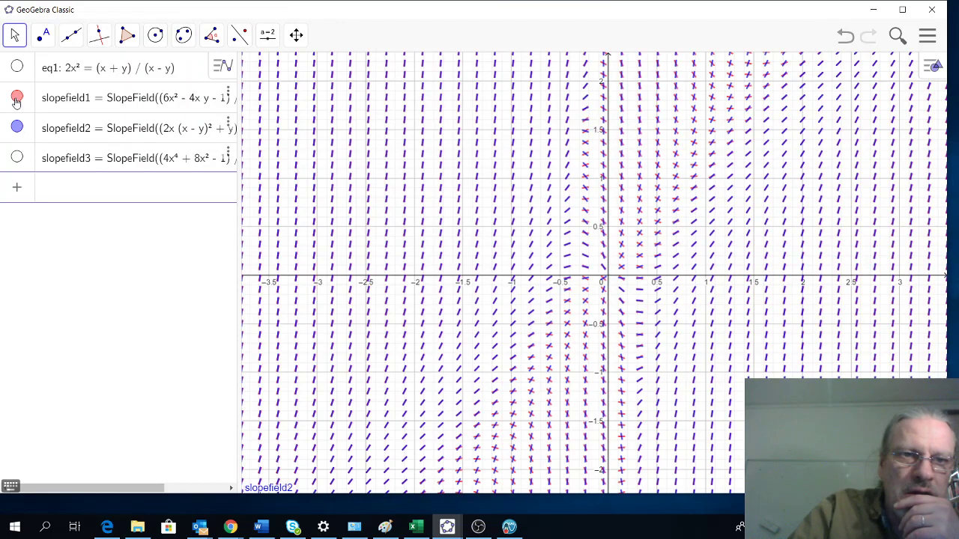
pyautogui.click(17, 158)
pyautogui.click(18, 128)
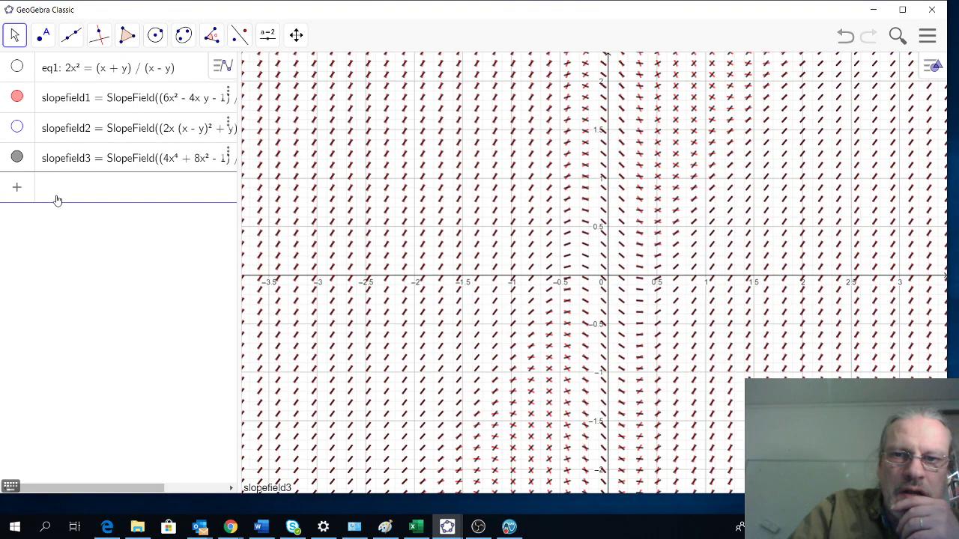
pyautogui.click(17, 96)
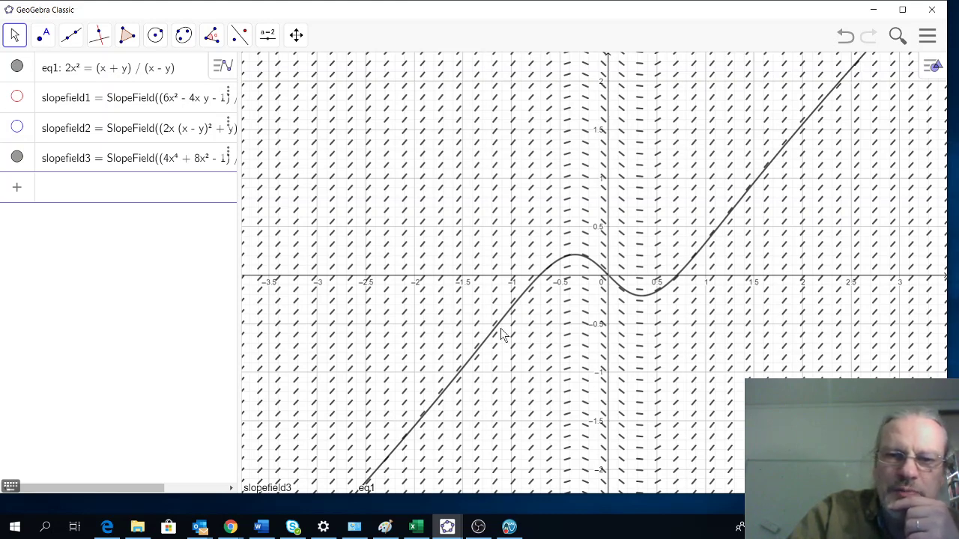
# Hide slopefield3 and leave only the red slopefield1 under eq1, briefly checking slopefield2
pyautogui.click(13, 152)
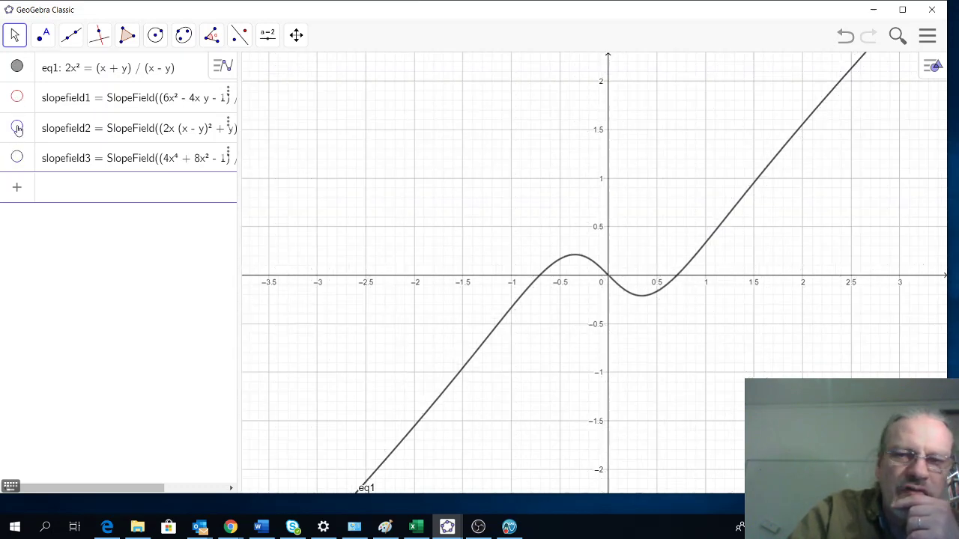
pyautogui.click(18, 129)
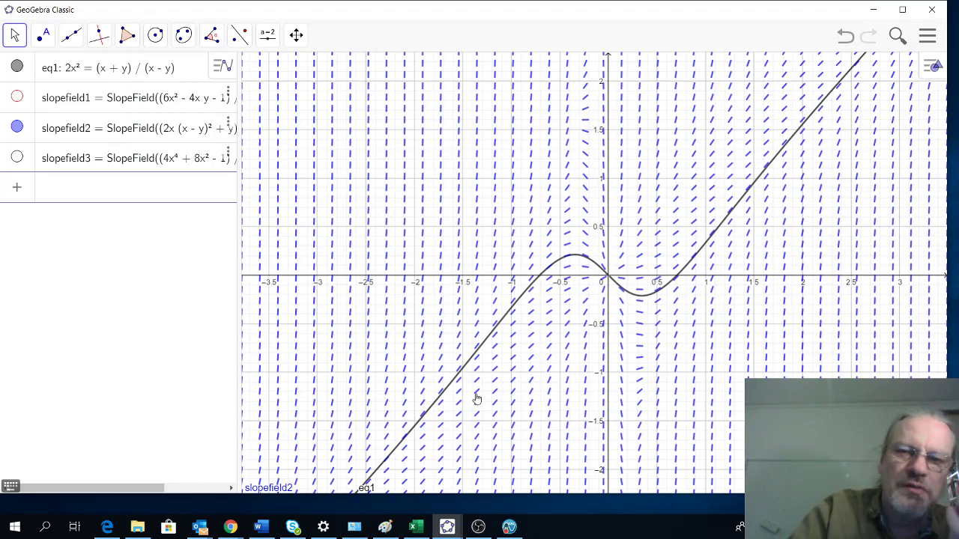
pyautogui.click(17, 96)
pyautogui.click(17, 127)
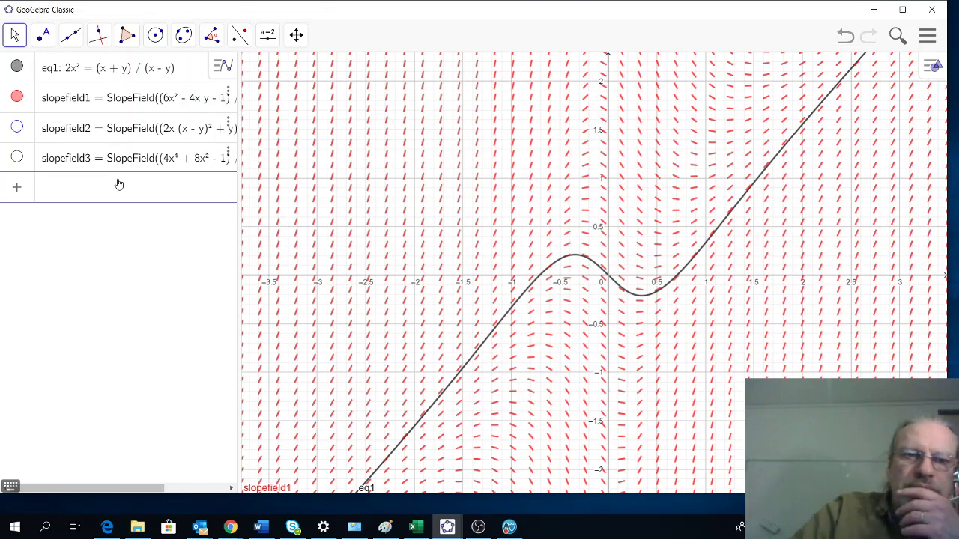
# Blink the eq1 curve off and on, then swap red slopefield1 for blue slopefield2
pyautogui.click(18, 67)
pyautogui.click(17, 67)
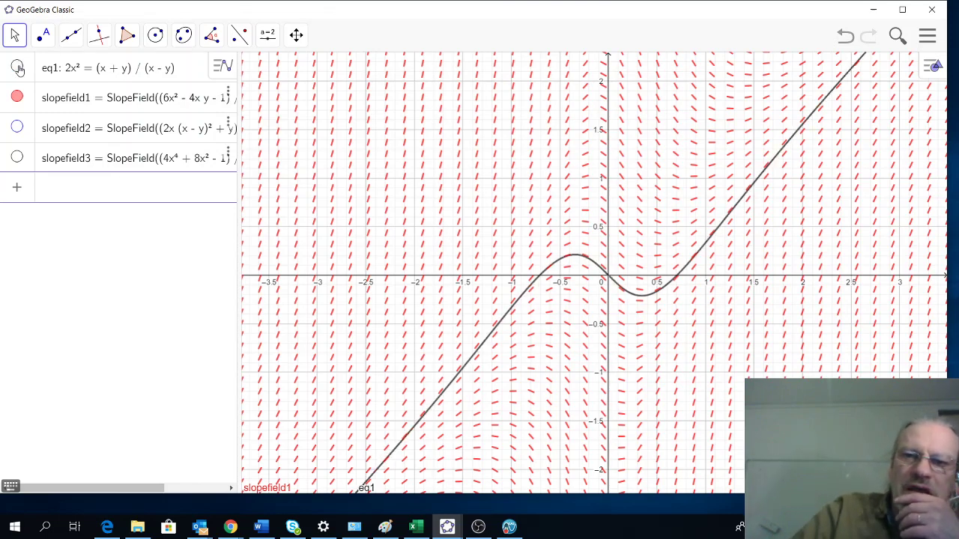
pyautogui.click(17, 67)
pyautogui.click(17, 68)
pyautogui.click(17, 68)
pyautogui.click(17, 68)
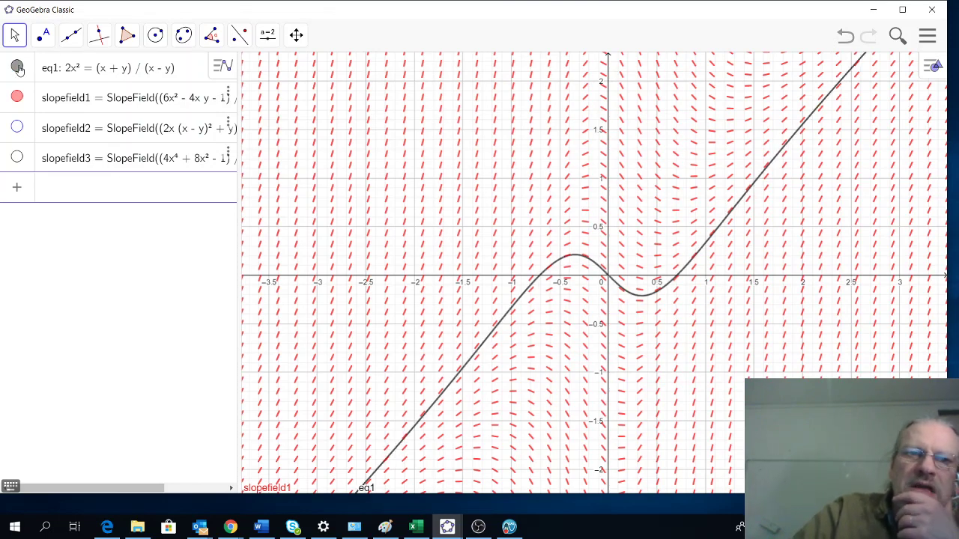
pyautogui.click(17, 67)
pyautogui.click(17, 67)
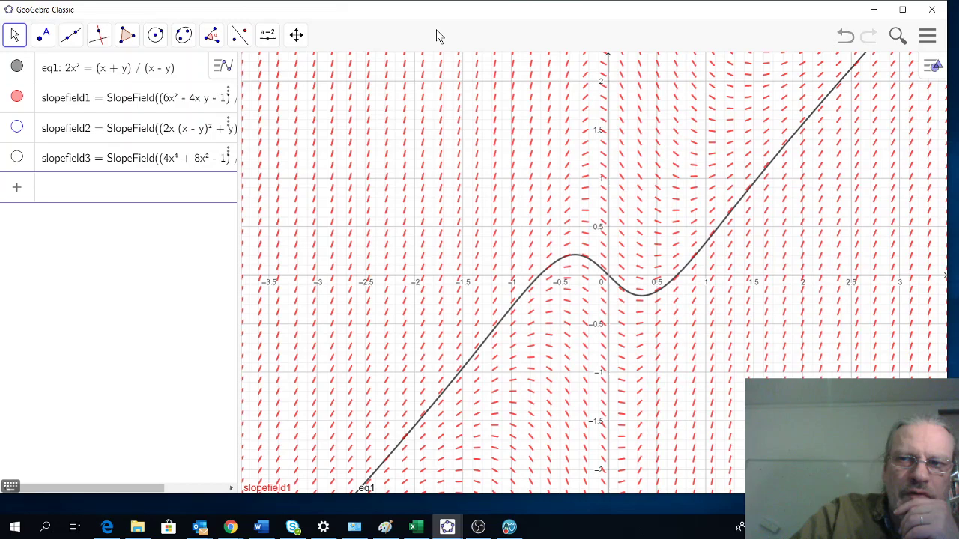
pyautogui.click(16, 97)
pyautogui.click(19, 128)
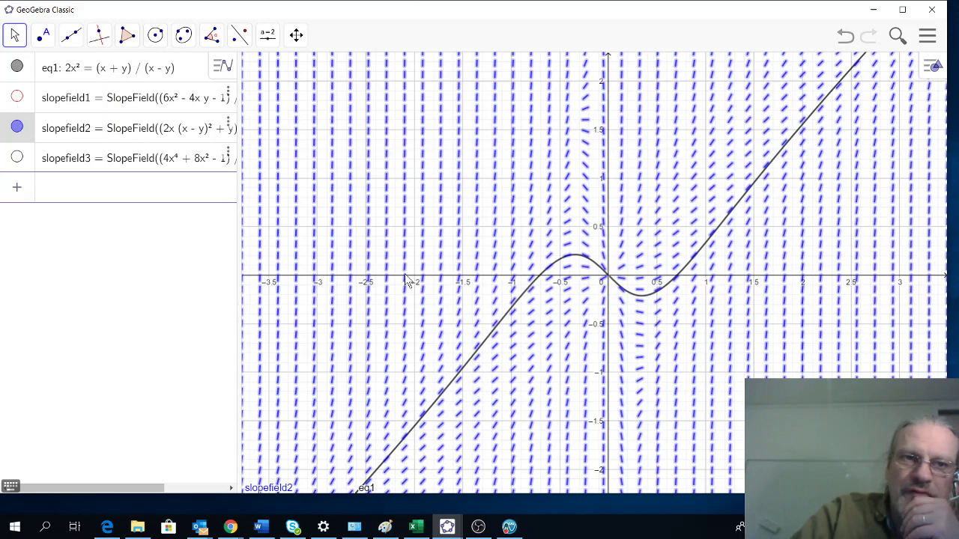
# Show the dark slopefield3 and hide the blue slopefield2 under eq1
pyautogui.click(16, 156)
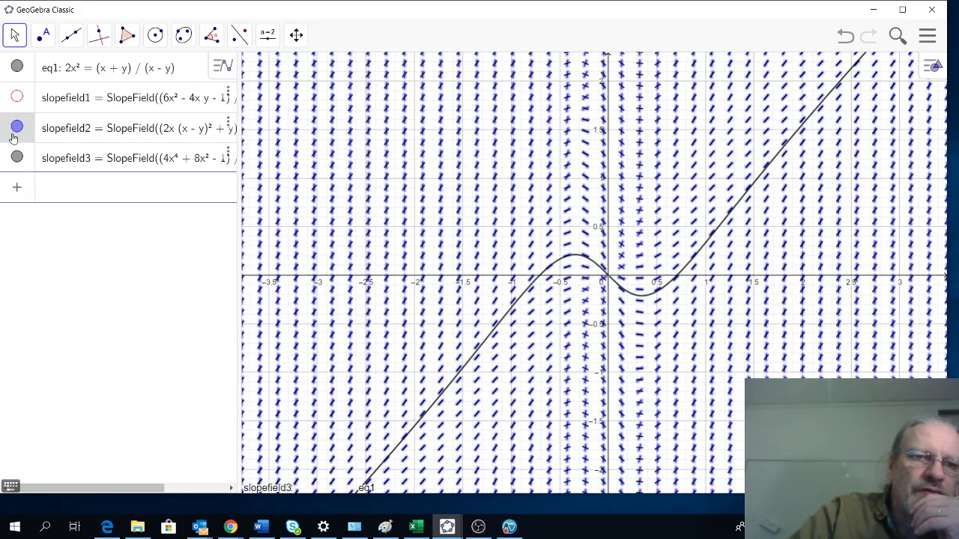
pyautogui.click(16, 127)
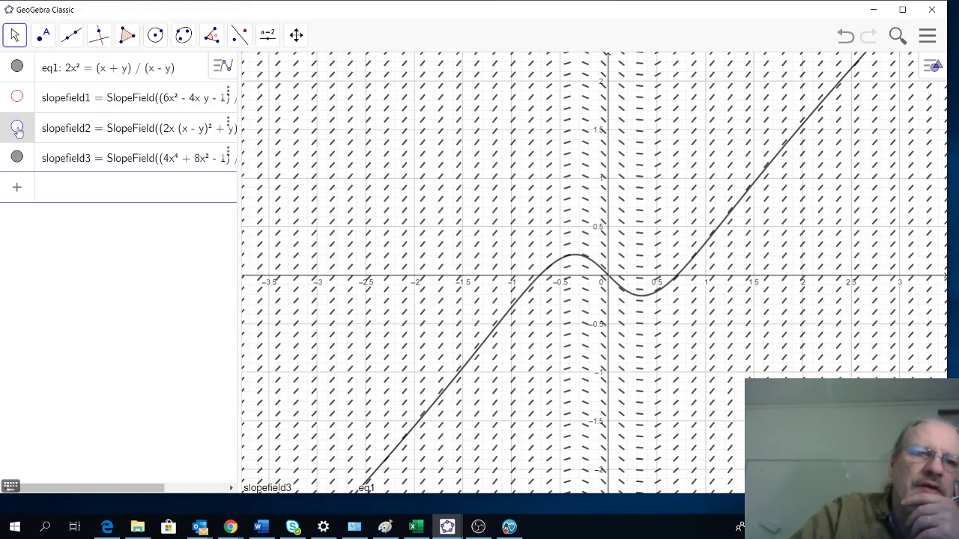
# Turn on the red slopefield1 and blue slopefield2 alongside slopefield3 and eq1
pyautogui.click(17, 97)
pyautogui.click(16, 127)
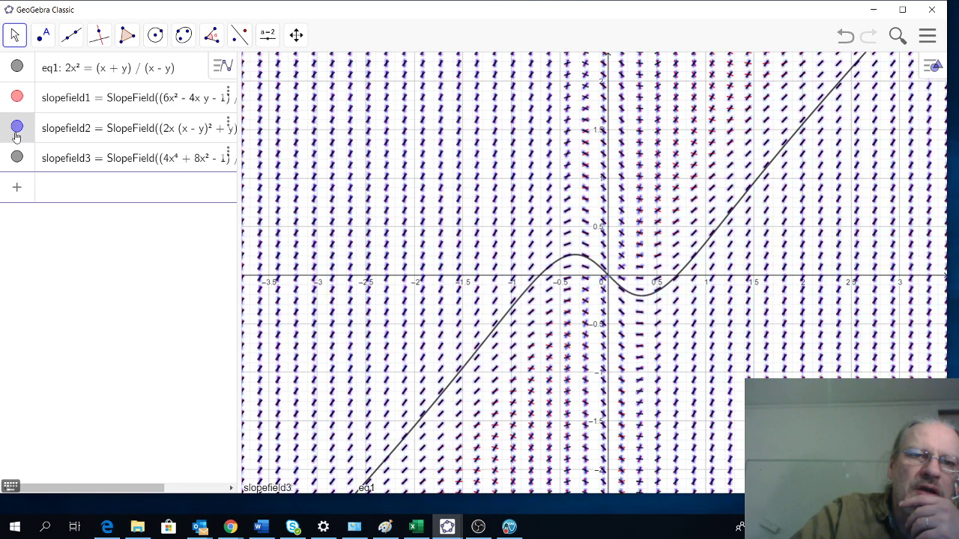